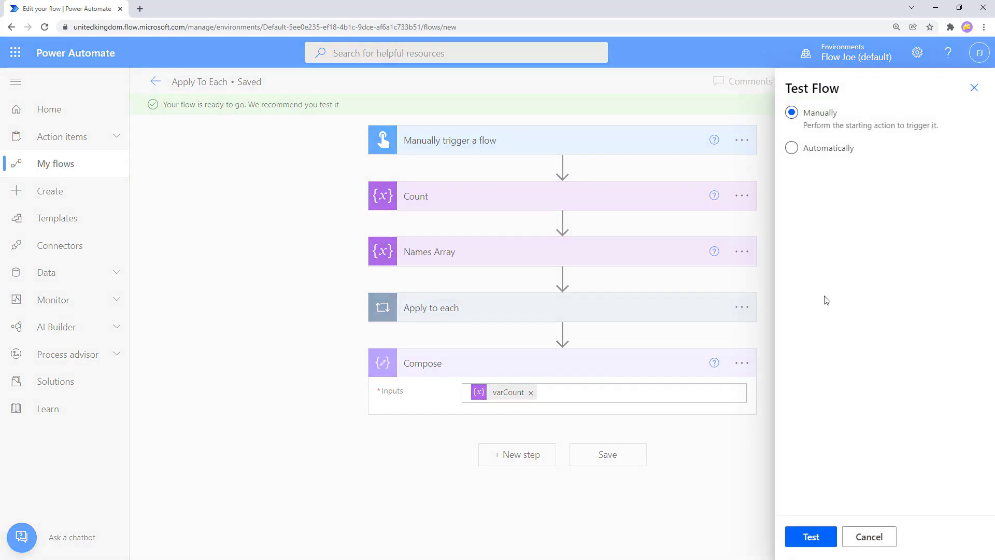
Run the flow manually and open its run results.
left_click(816, 534)
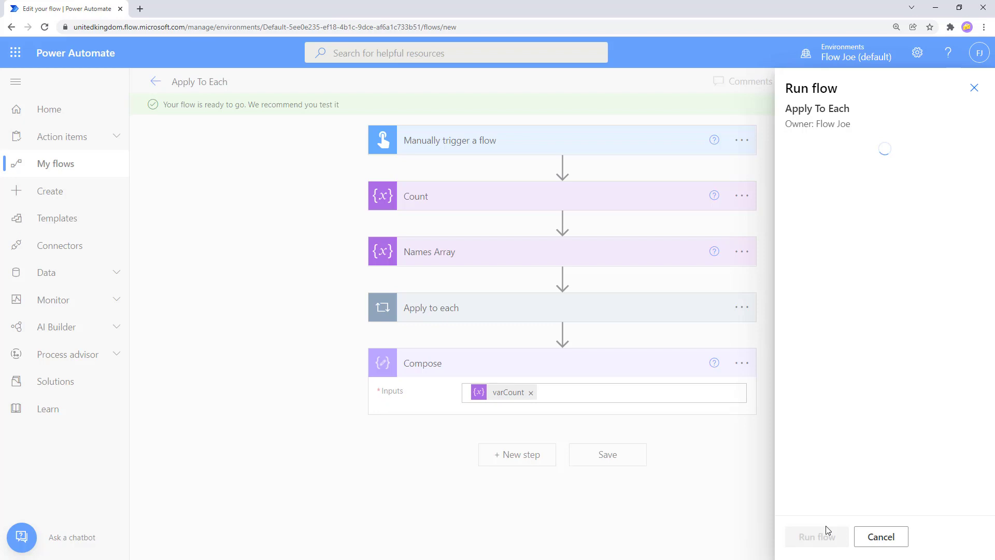
left_click(827, 529)
left_click(826, 534)
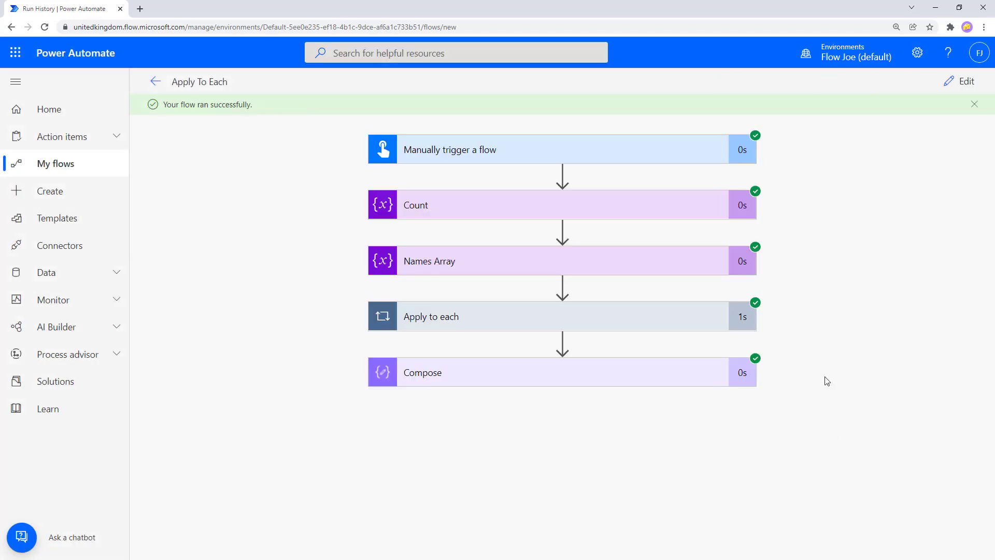
Inspect the Count and Names Array step results from the run.
left_click(469, 208)
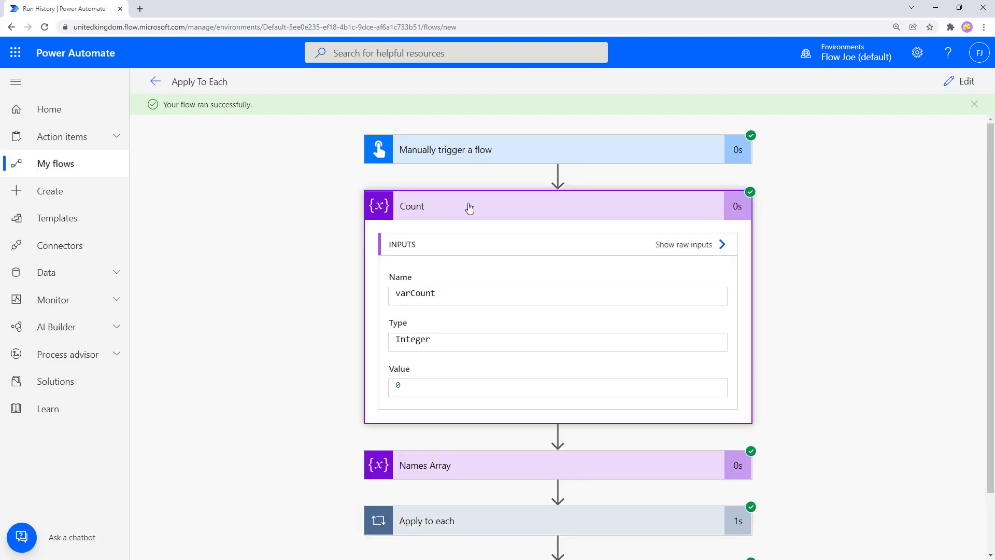
left_click(469, 208)
left_click(449, 266)
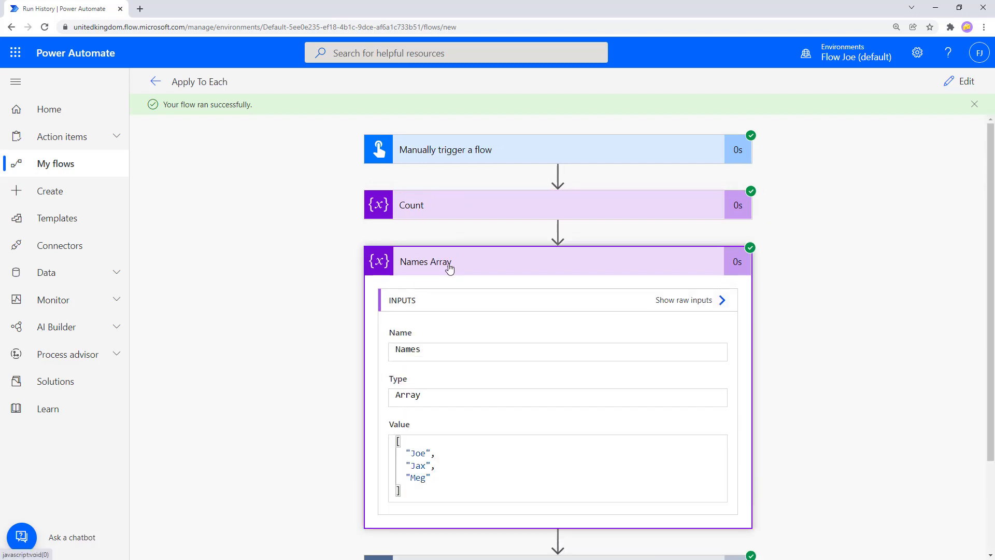
left_click(450, 266)
Step through the Apply to each loop's three iterations, checking Increment variable.
left_click(465, 315)
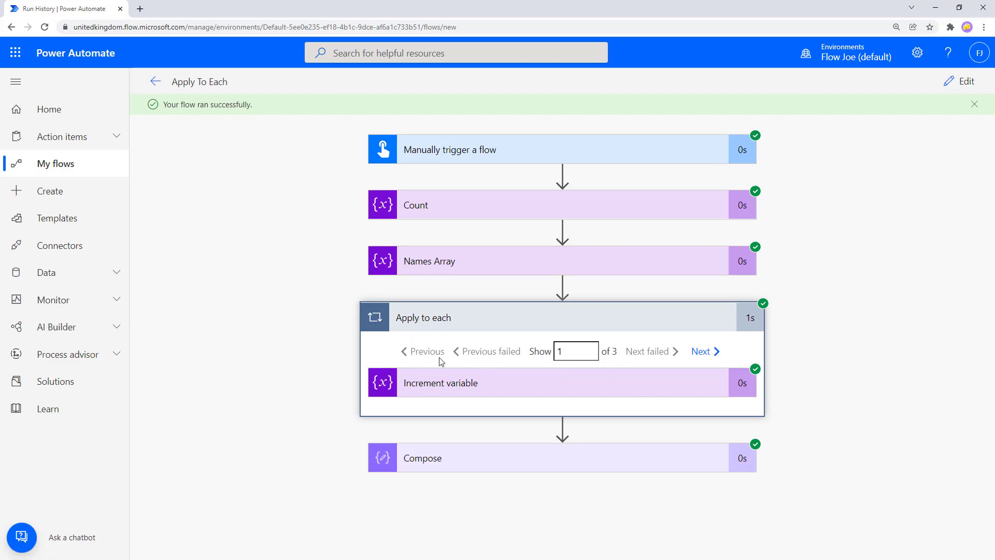
left_click(505, 387)
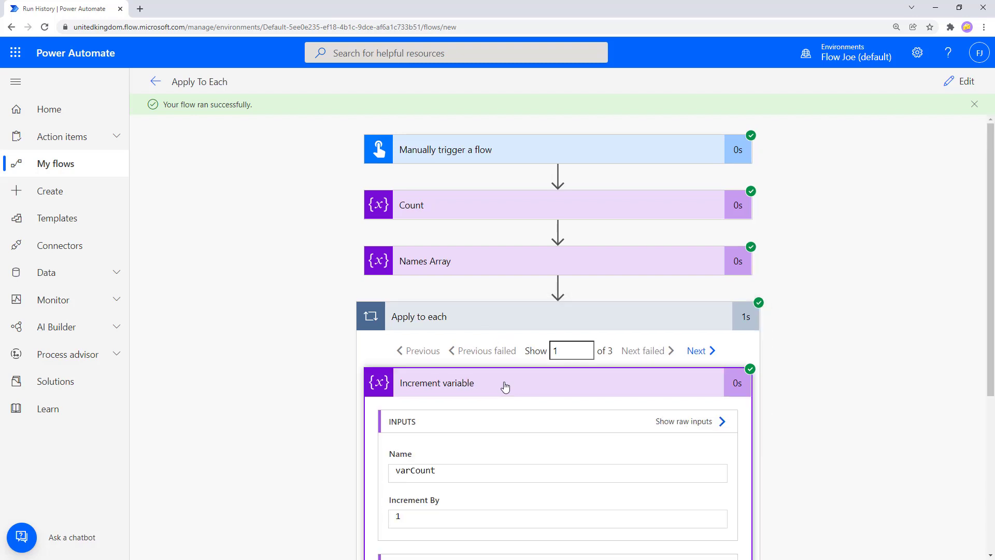
scroll(451, 386, "down", 2)
scroll(437, 426, "up", 2)
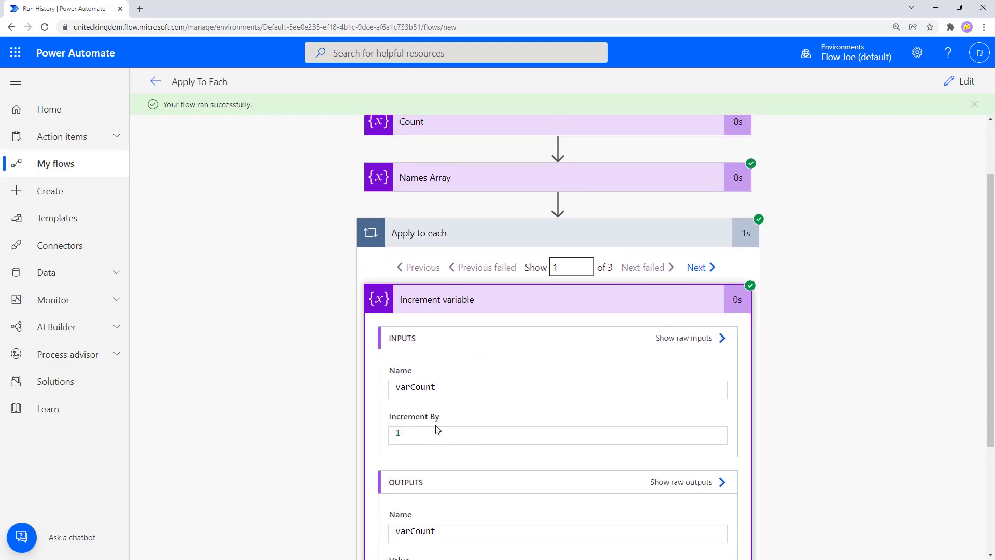
left_click(697, 353)
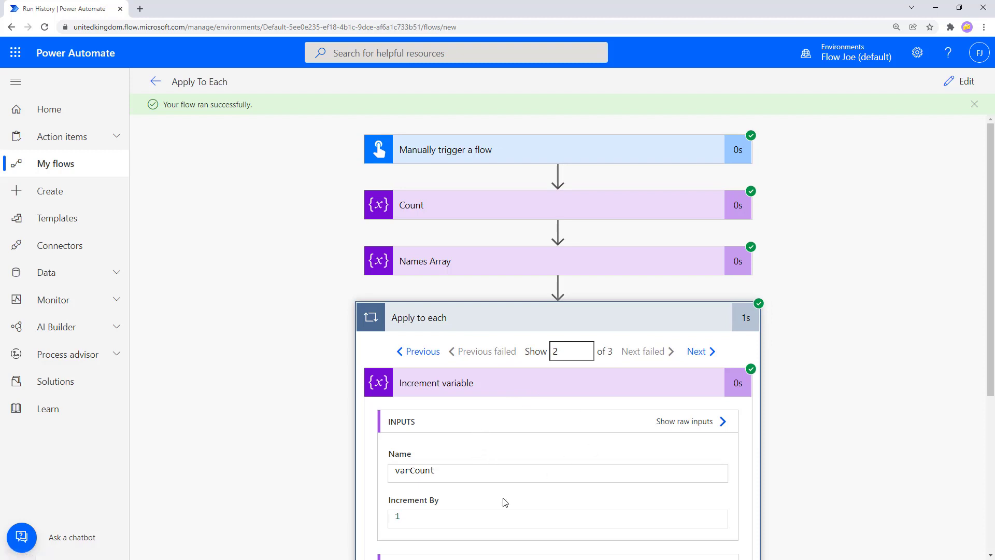
left_click(697, 351)
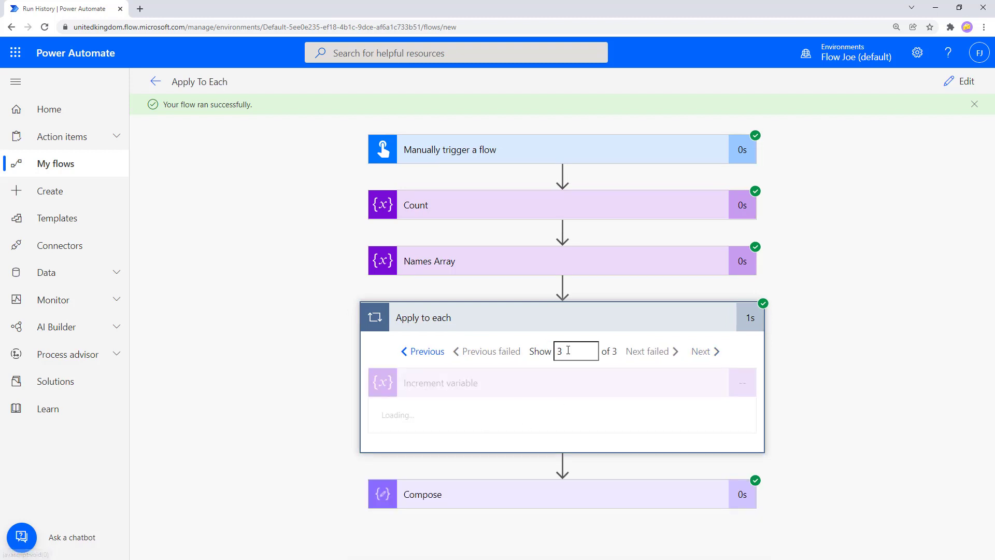
left_click(602, 326)
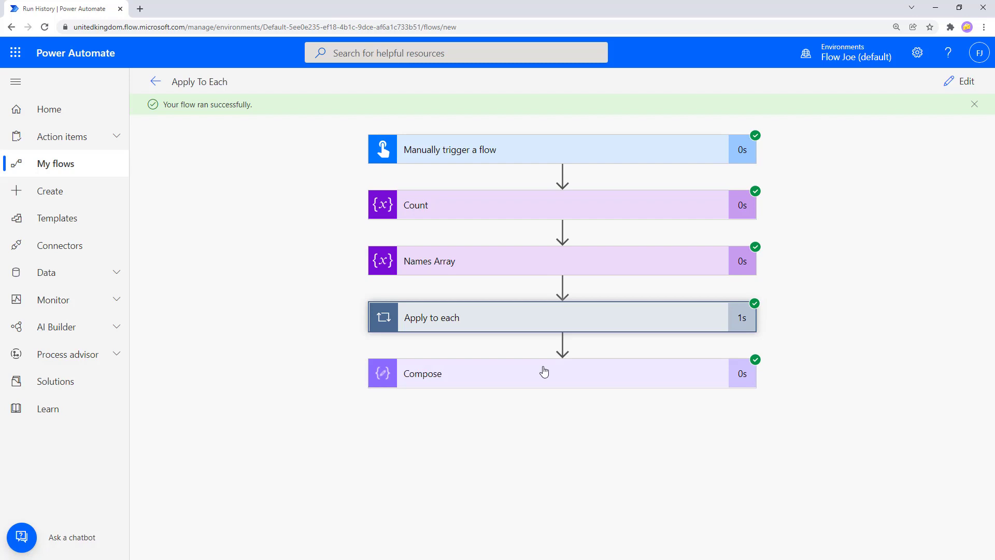
Check that the Compose step's input and output are 3.
left_click(537, 373)
scroll(348, 328, "down", 2)
left_click_drag(427, 383, 395, 386)
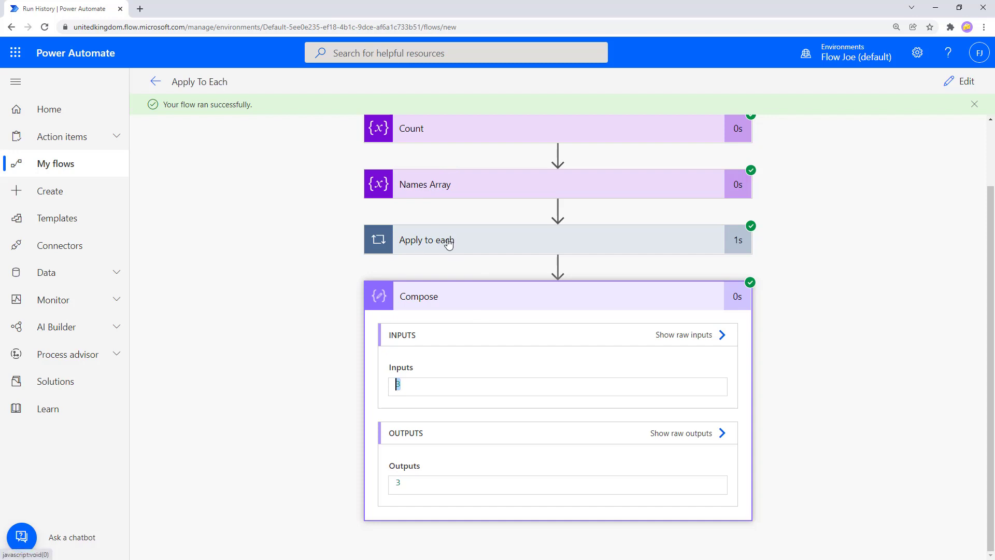
Add a Compose action inside the Apply to each loop.
left_click(963, 81)
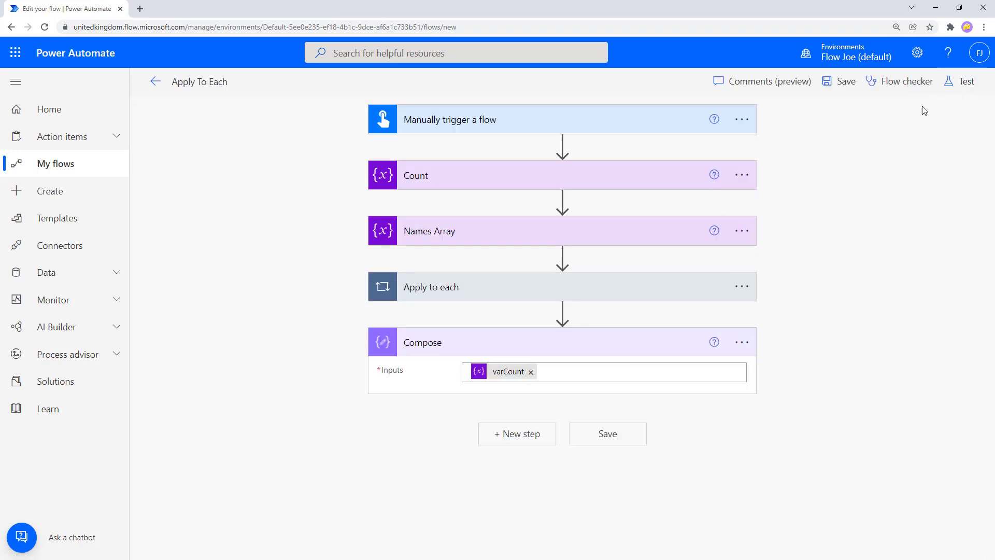
left_click(601, 289)
left_click(567, 442)
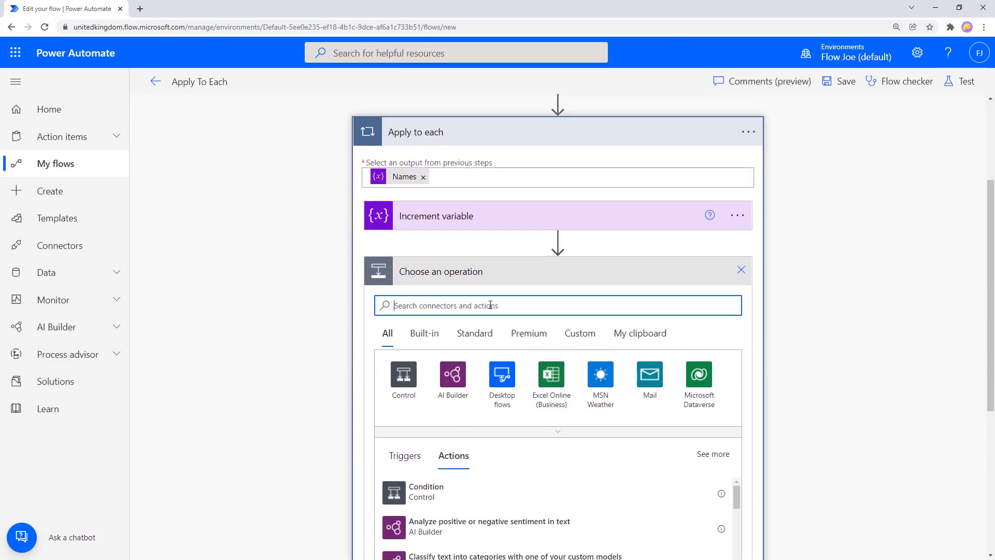
type("compos")
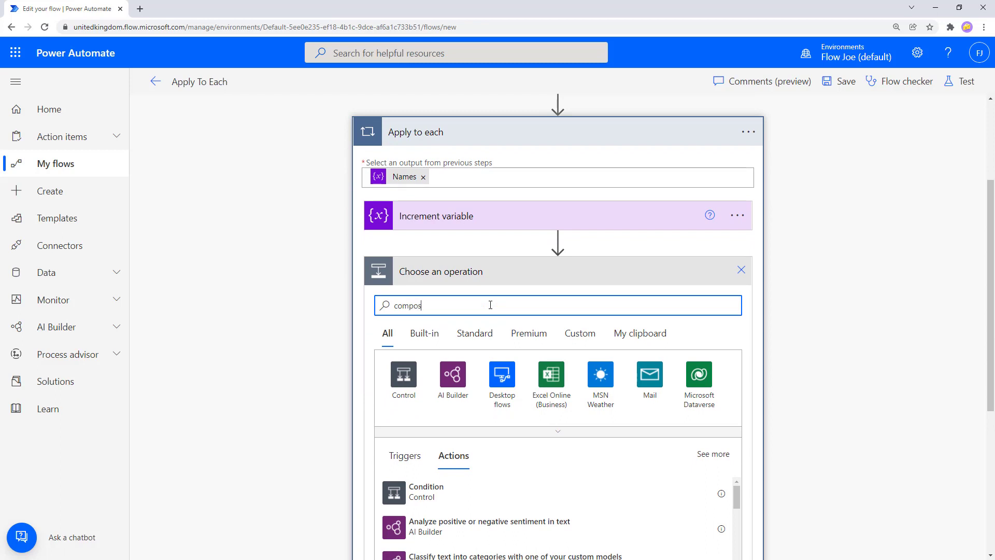
type("e")
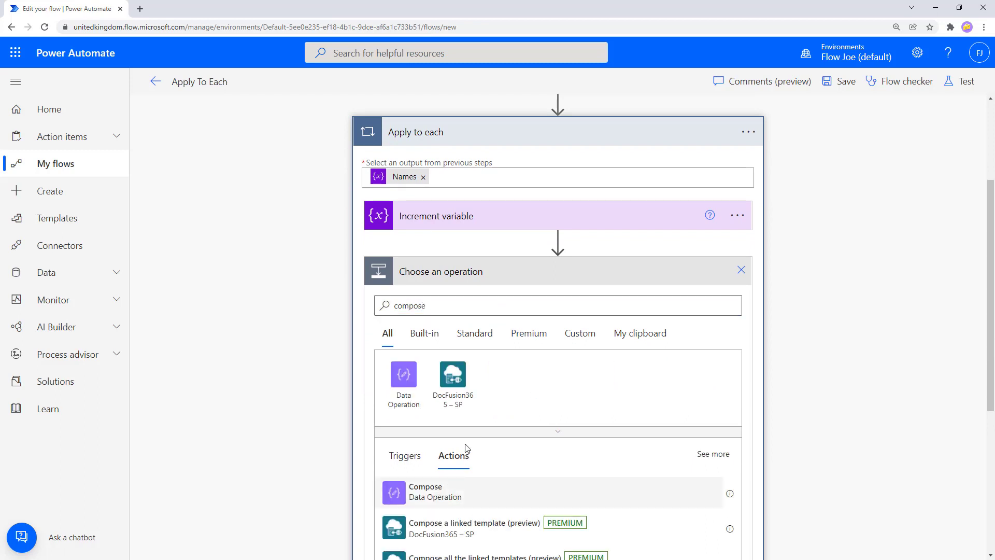
left_click(425, 491)
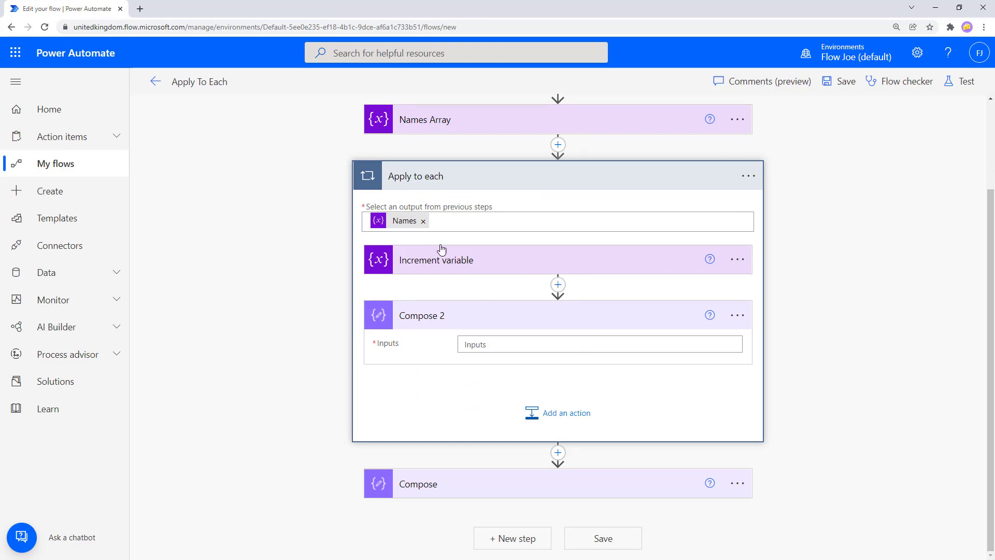
Set Compose 2's input to the loop's Current item.
left_click(484, 344)
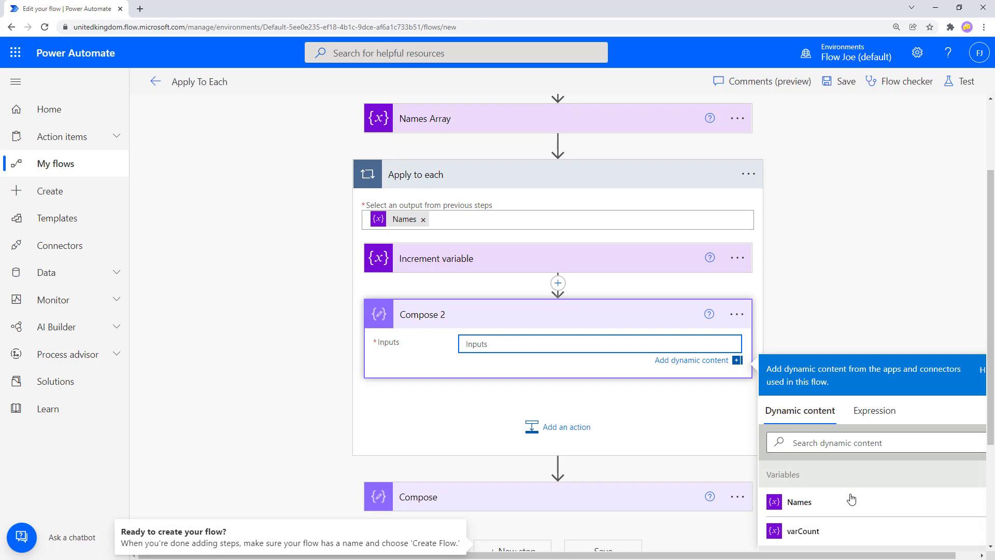
scroll(849, 493, "down", 5)
scroll(858, 298, "down", 1)
scroll(858, 298, "down", 3)
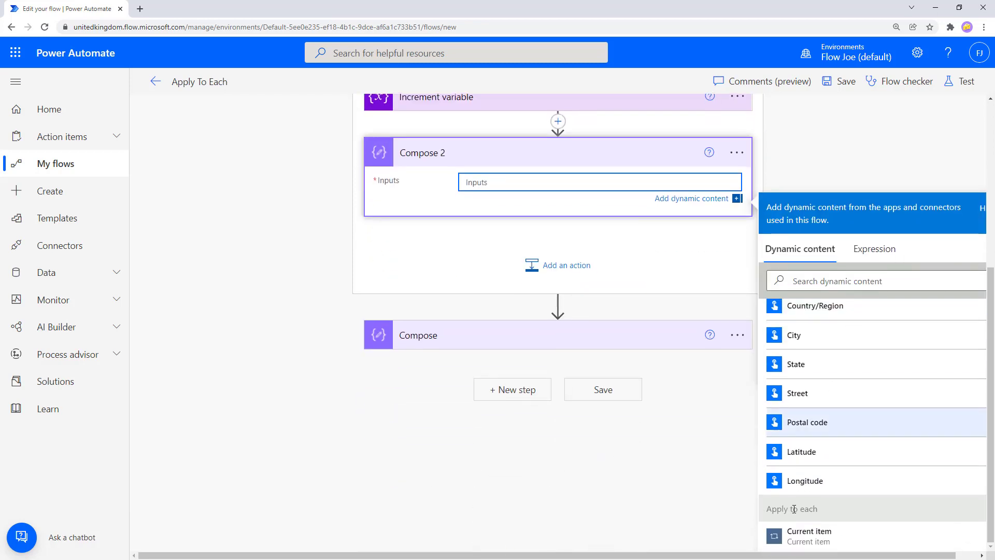
left_click(810, 537)
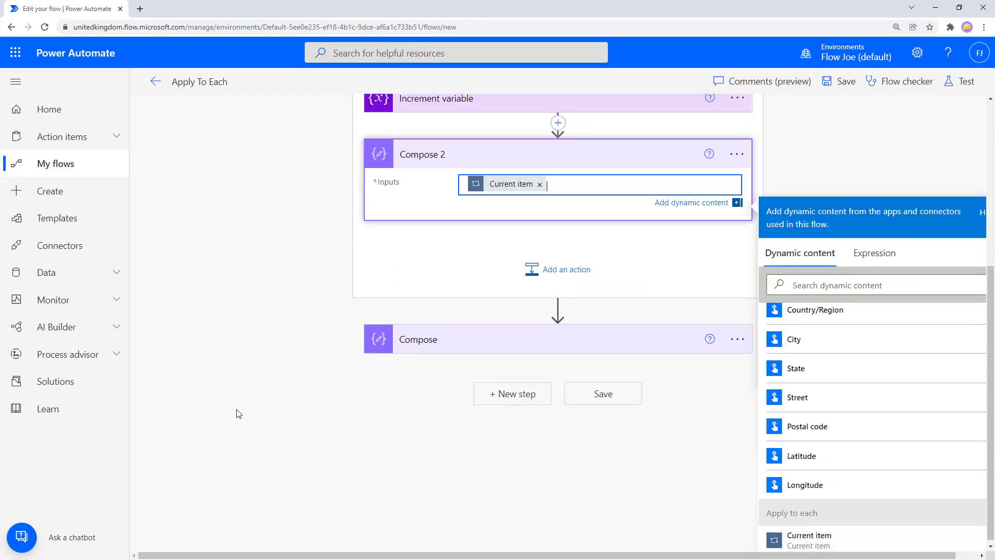
scroll(228, 409, "up", 3)
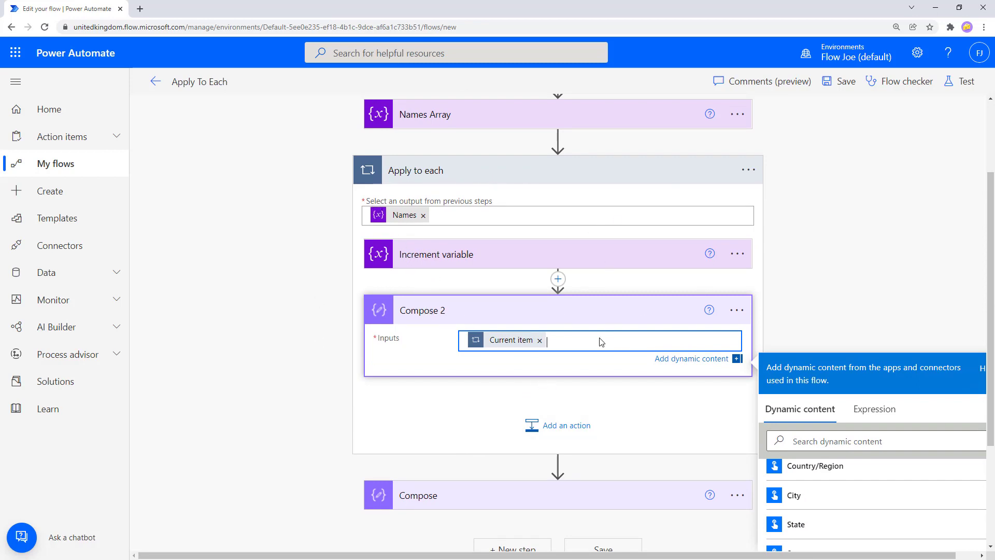
Save and rerun the flow using the earlier successful trigger run.
left_click(969, 83)
left_click(834, 149)
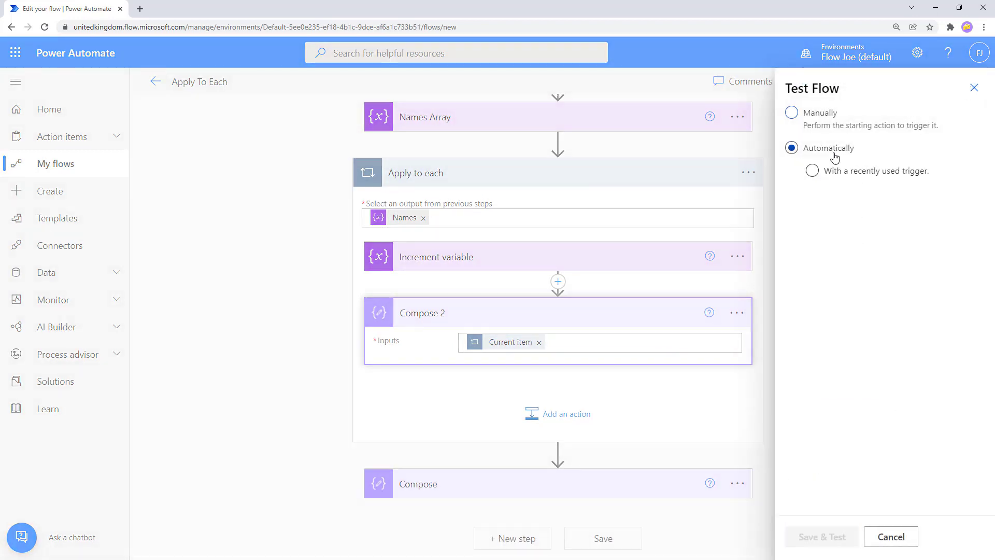
left_click(829, 169)
left_click(846, 197)
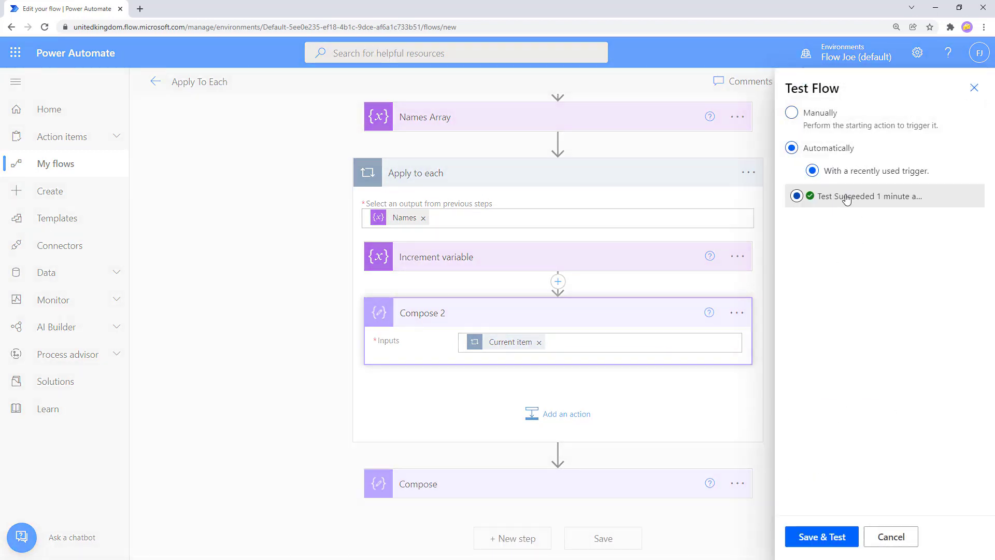
left_click(813, 534)
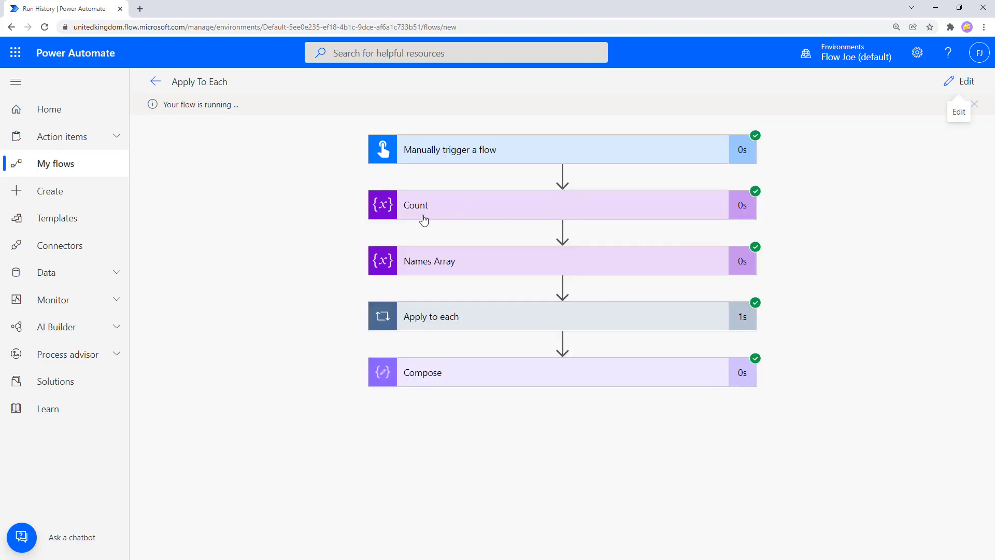
Confirm Compose 2 shows Joe for the first cat, matching the Names Array values.
left_click(422, 320)
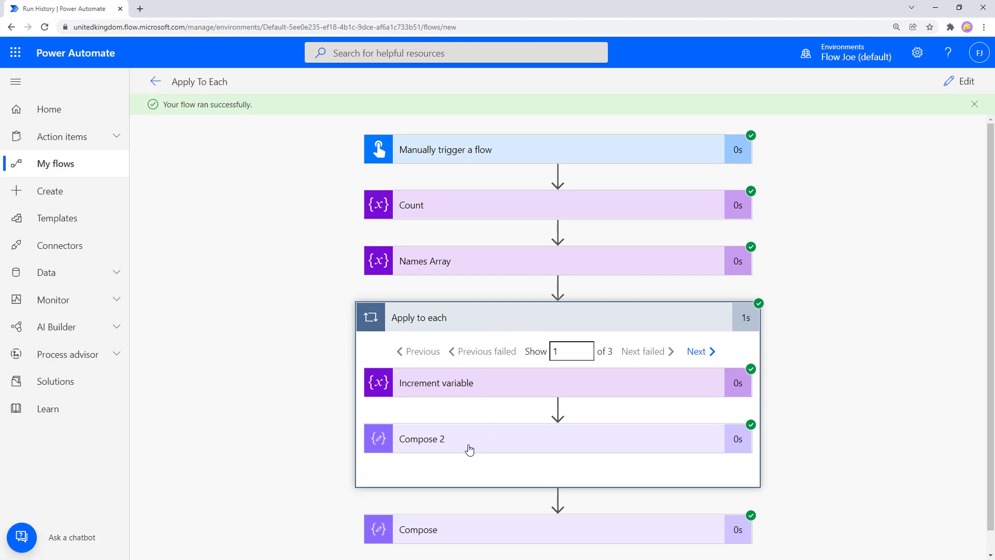
left_click(511, 439)
scroll(399, 408, "down", 1)
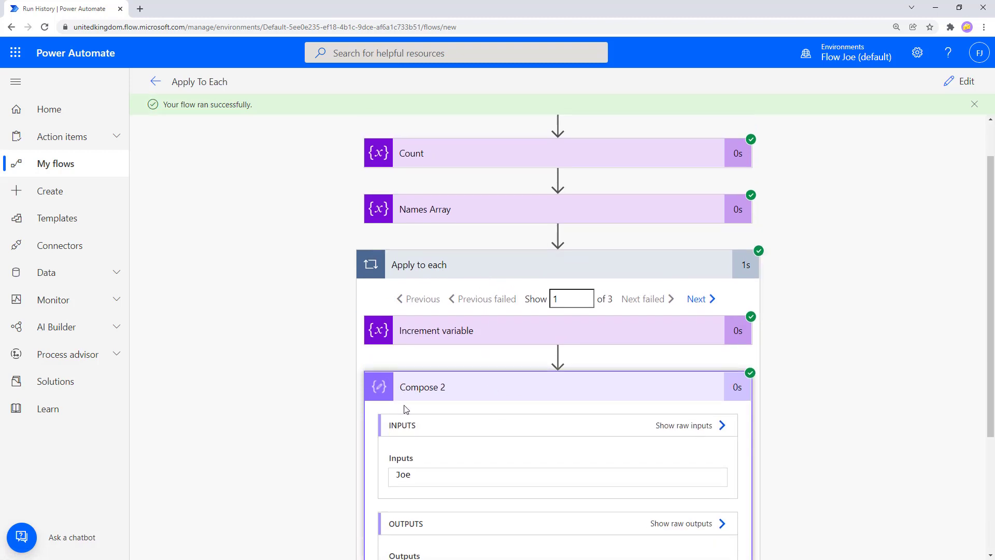
left_click_drag(417, 478, 396, 476)
left_click(439, 218)
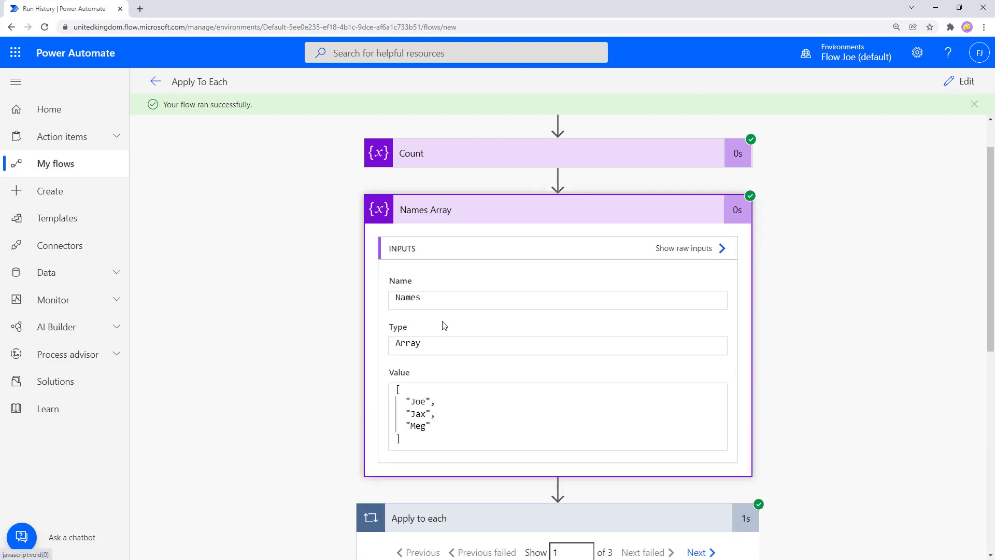
left_click(507, 218)
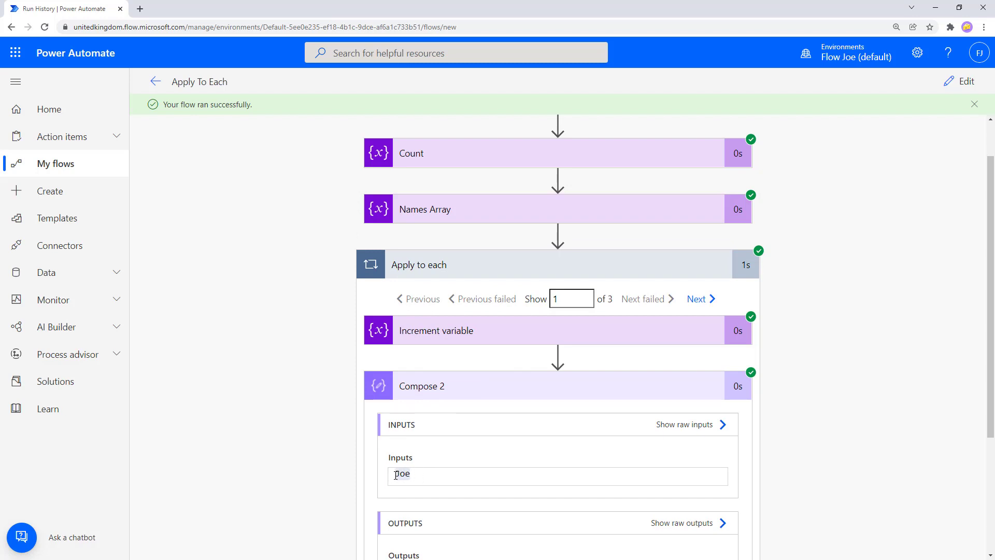
Step through the second and third iterations, then collapse the loop.
left_click(705, 305)
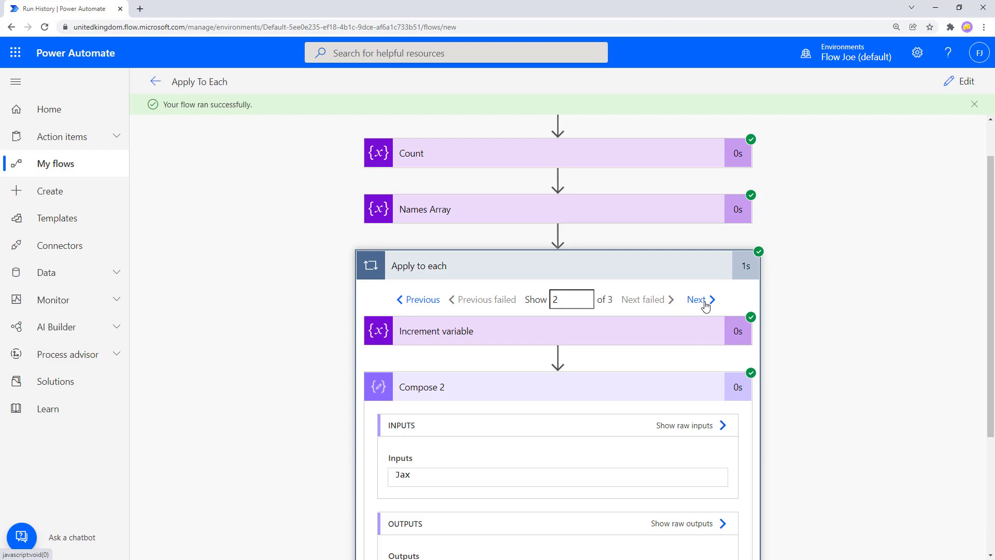
left_click(705, 305)
left_click(598, 272)
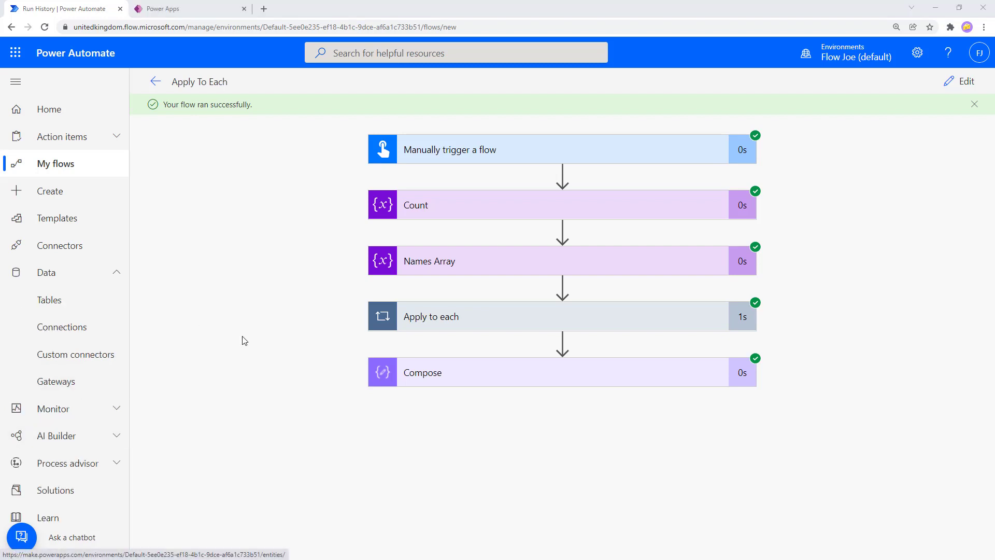
Delete the Names Array step from the flow.
left_click(956, 85)
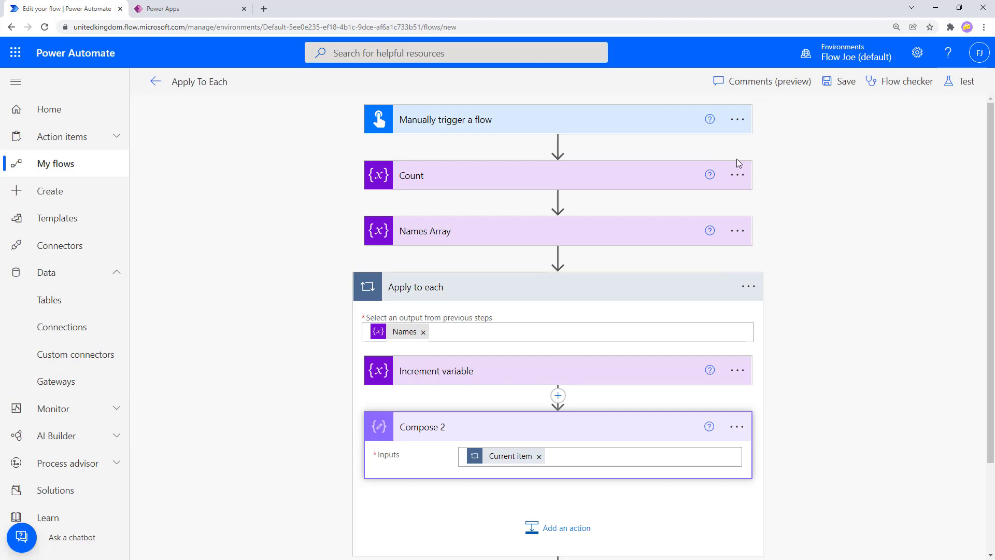
left_click(742, 234)
left_click(792, 416)
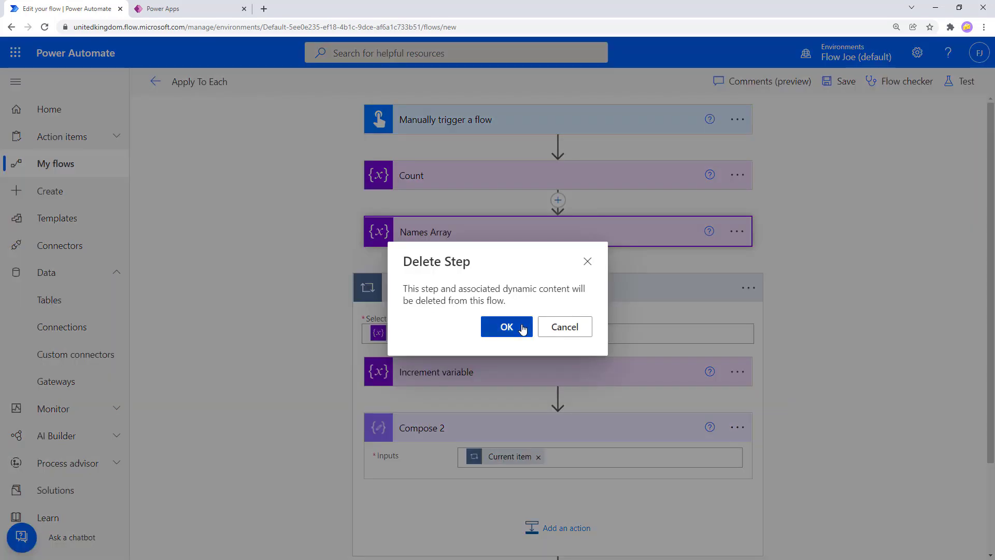
key("Return")
Insert a Microsoft Dataverse List rows action after Count.
left_click(557, 200)
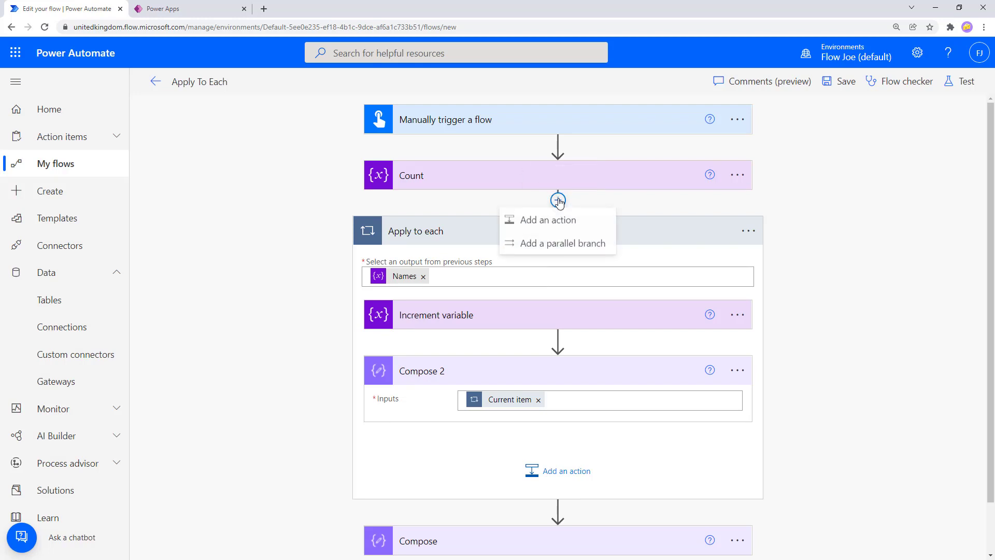
left_click(553, 220)
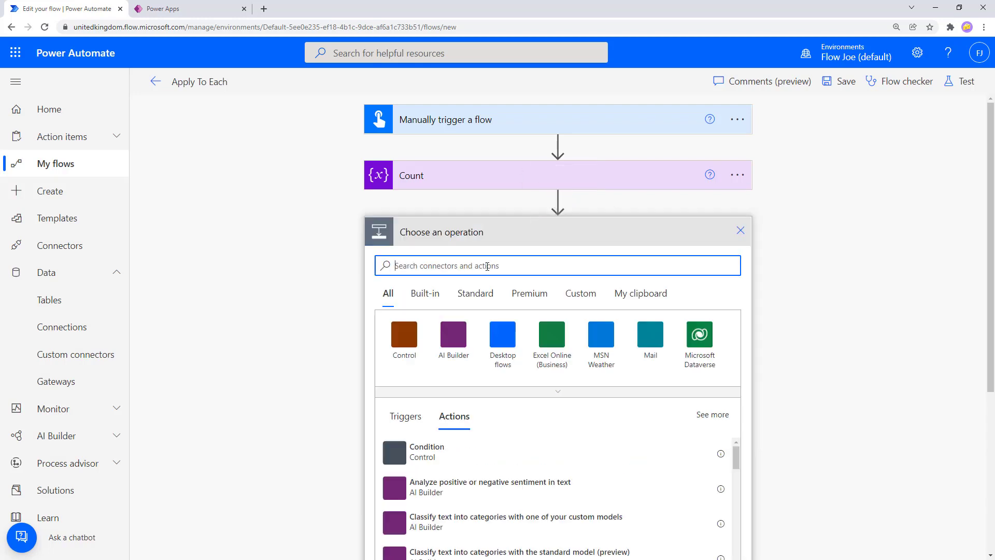
left_click(699, 334)
scroll(540, 418, "down", 3)
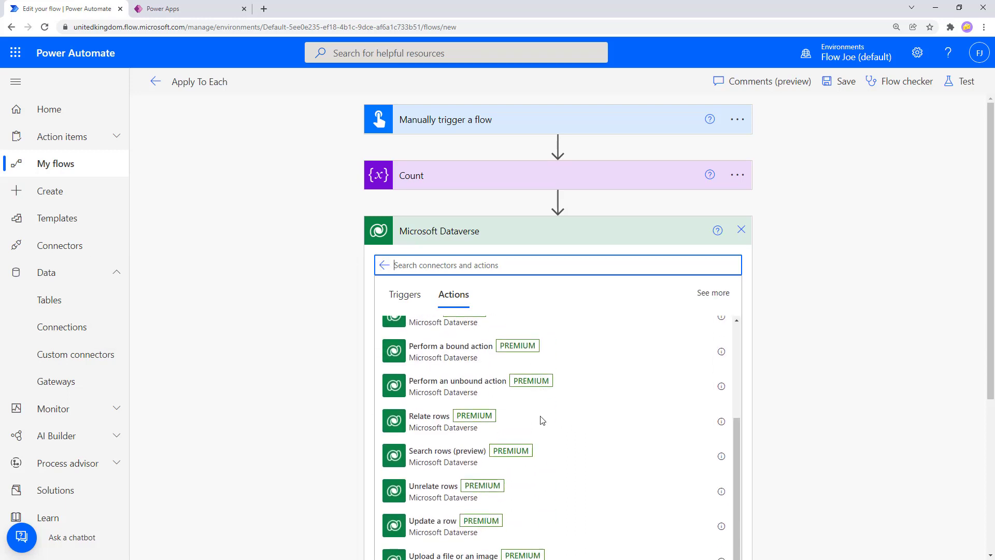
scroll(537, 406, "down", 3)
scroll(516, 418, "up", 2)
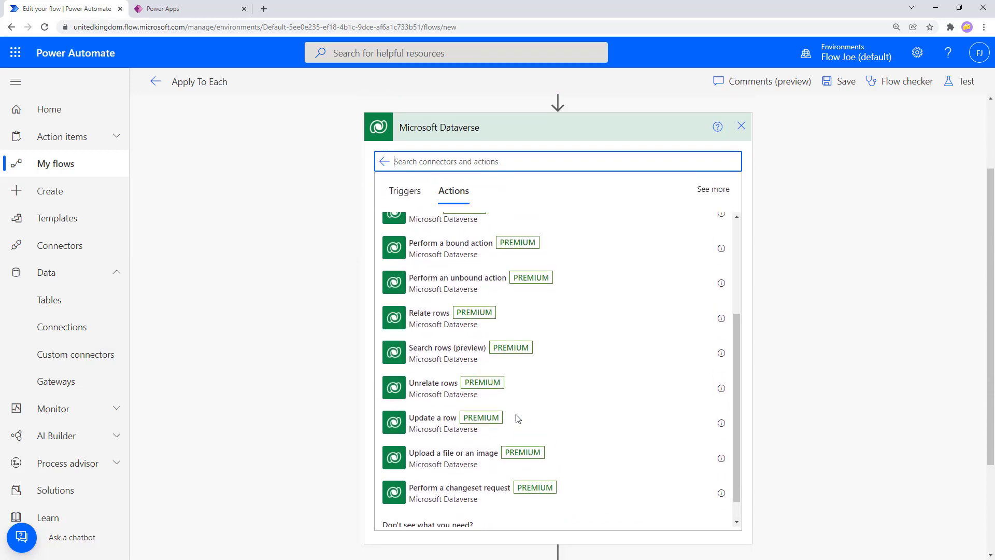
scroll(518, 419, "up", 1)
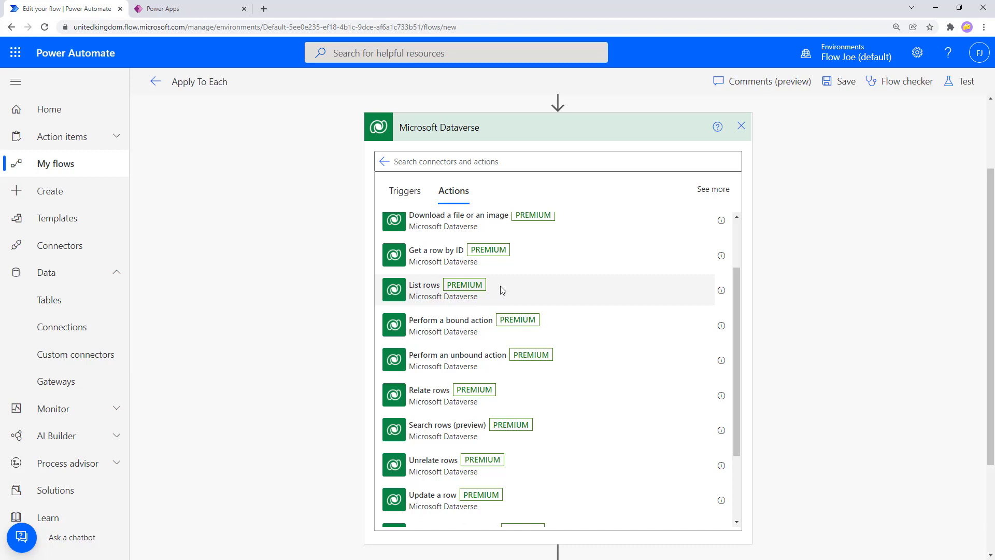
left_click(496, 289)
left_click(639, 258)
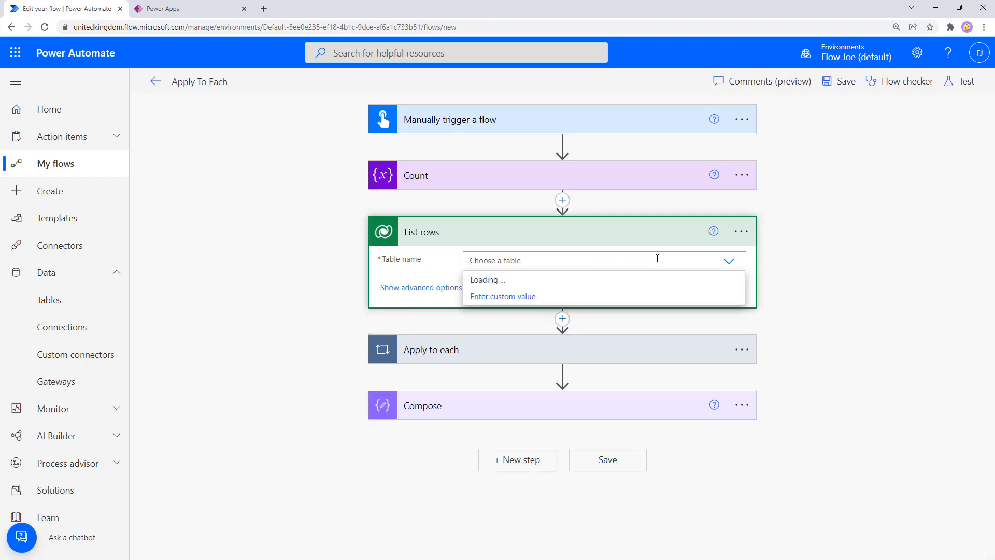
Set the List rows table to Cats and expand the Apply to each loop.
type("cat")
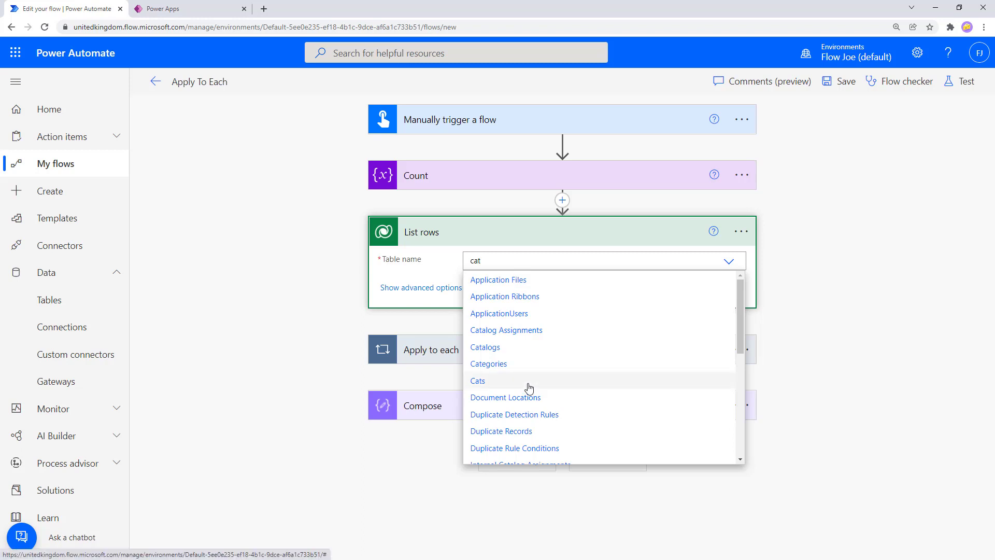
left_click(530, 383)
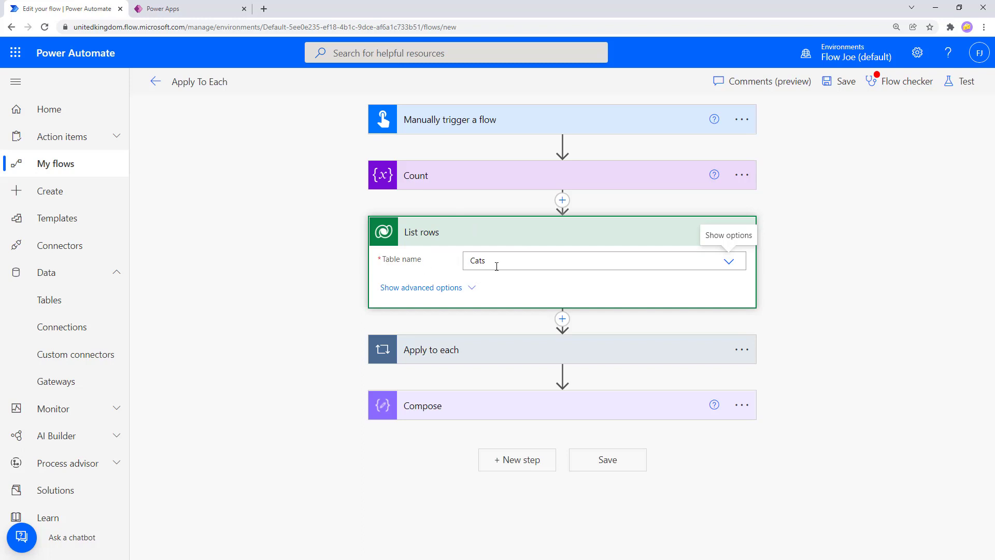
left_click(467, 351)
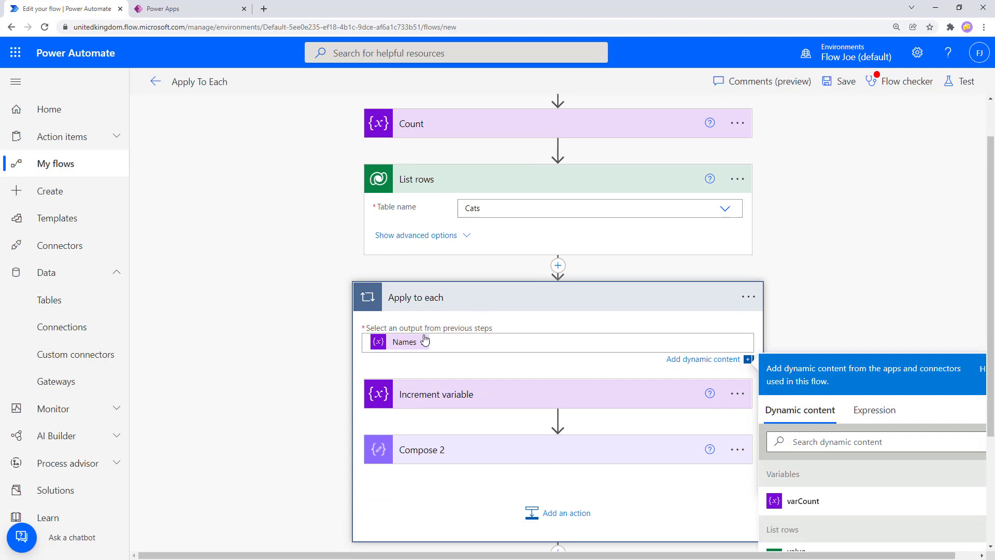
Replace the loop's Names input with the List rows value output.
left_click(423, 343)
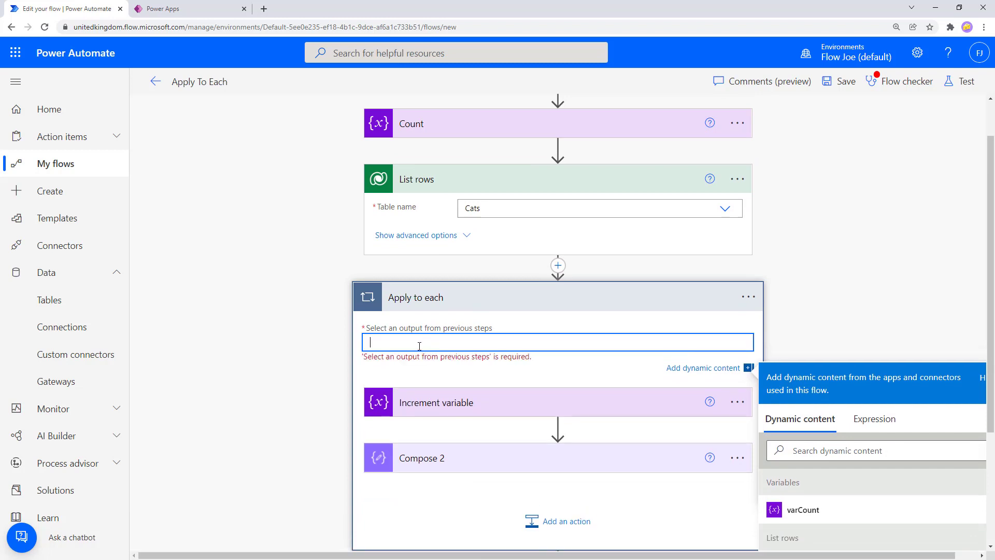
scroll(891, 523, "down", 3)
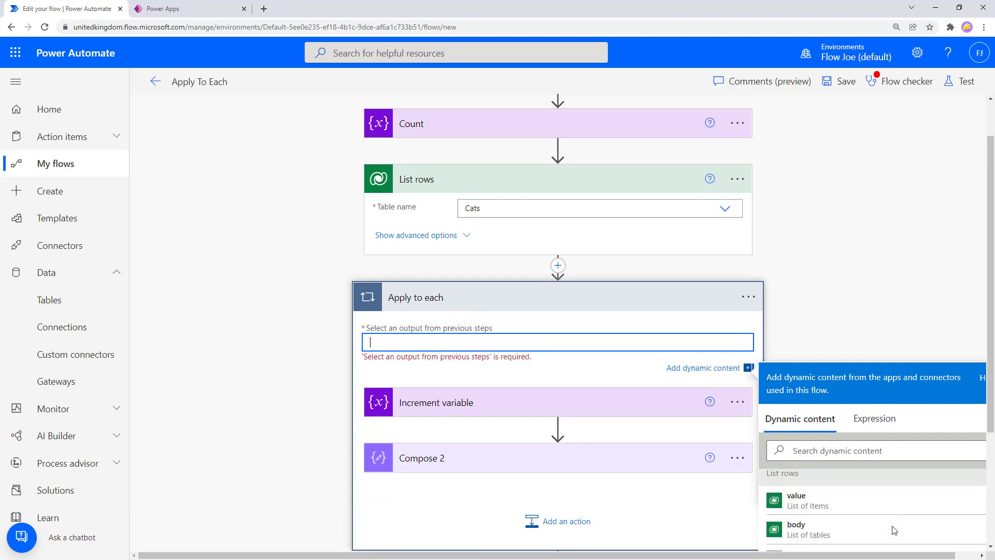
scroll(830, 523, "up", 1)
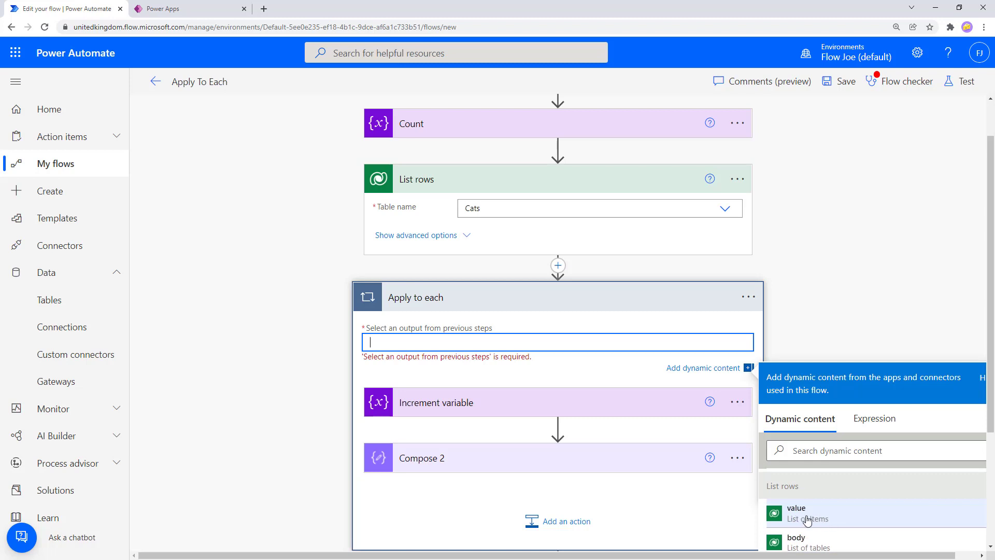
left_click(815, 521)
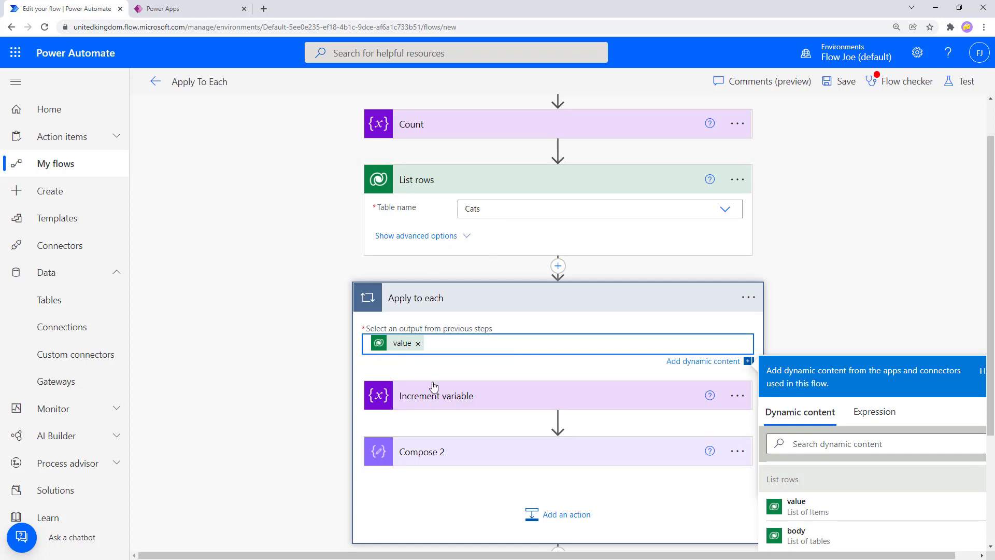
left_click(456, 452)
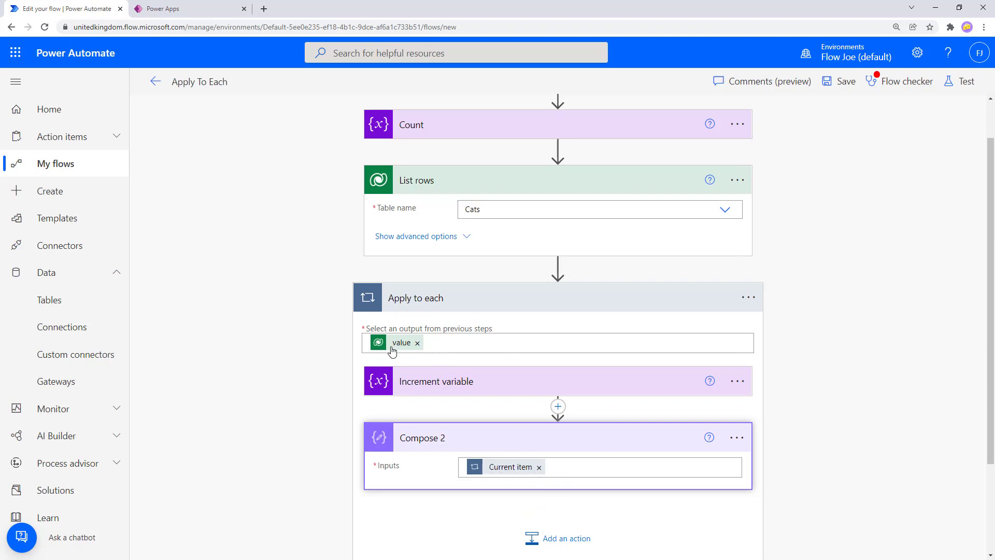
Save and test the flow with a manual trigger, then view the run.
mouse_move(398, 351)
left_click(967, 82)
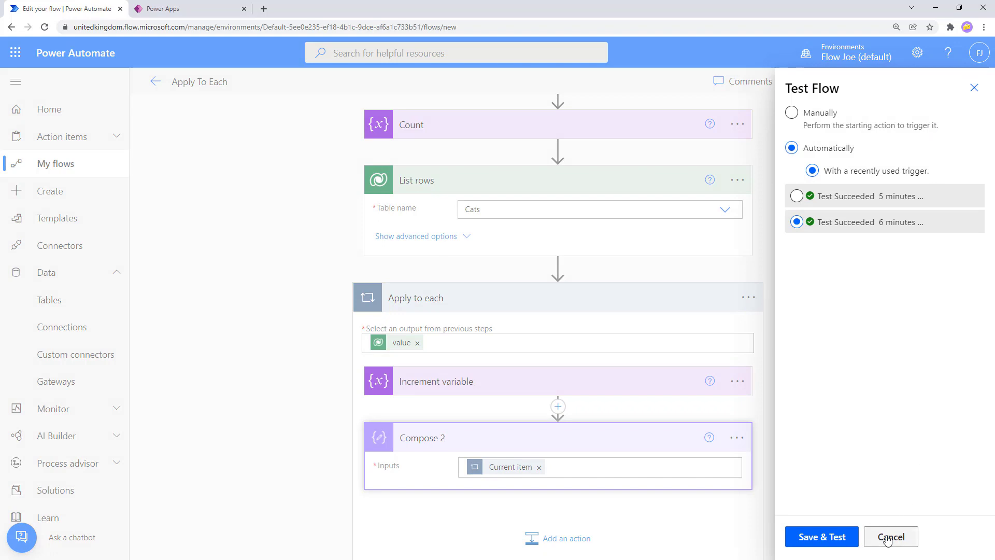
left_click(814, 115)
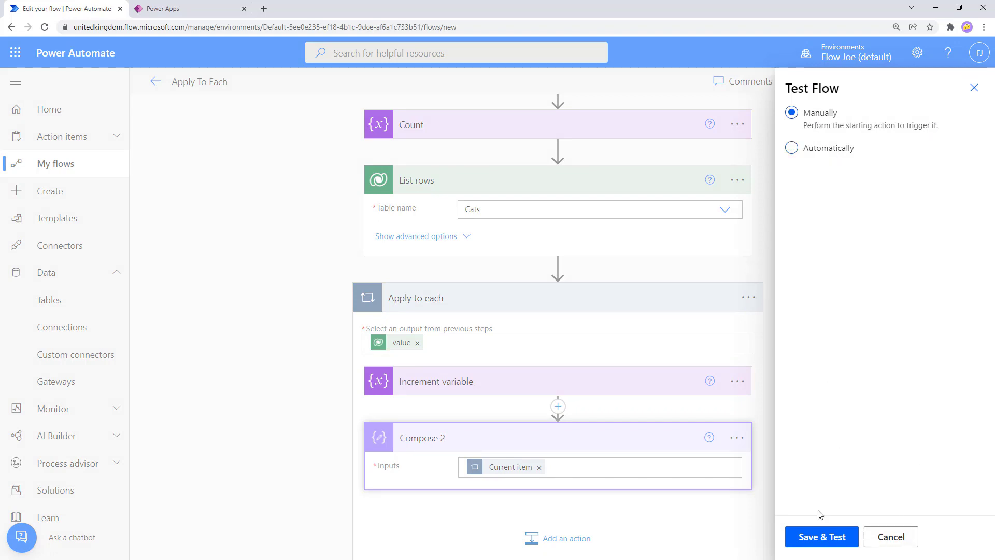
left_click(821, 539)
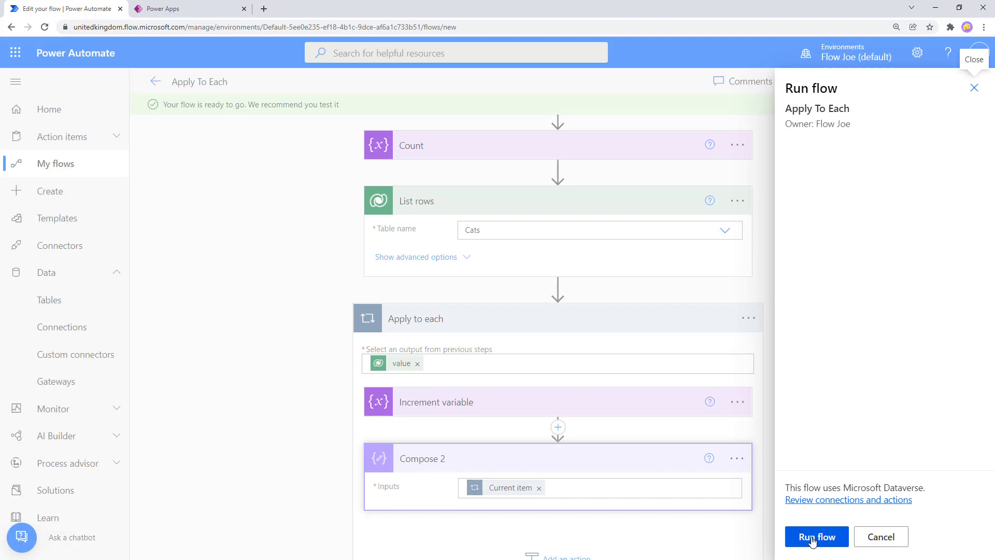
left_click(815, 538)
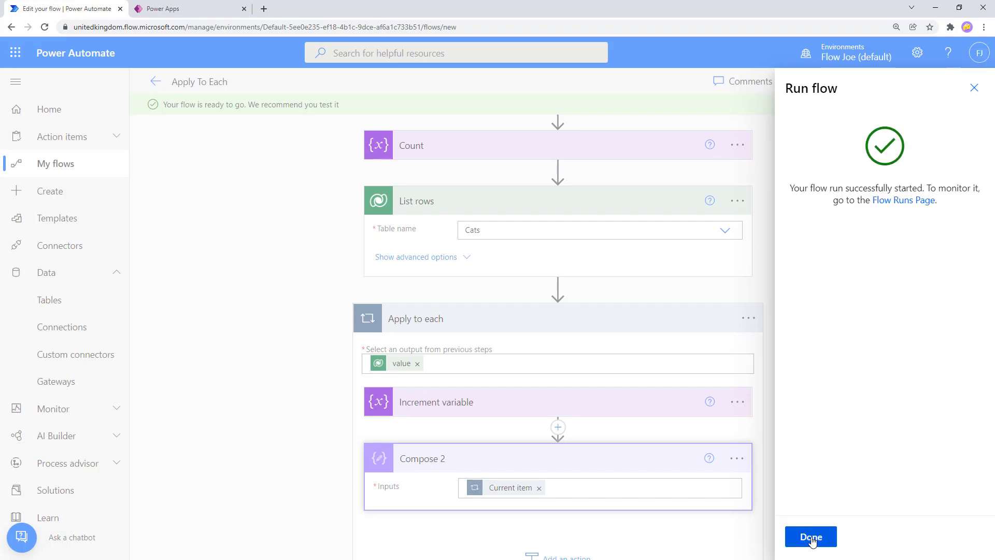
left_click(812, 538)
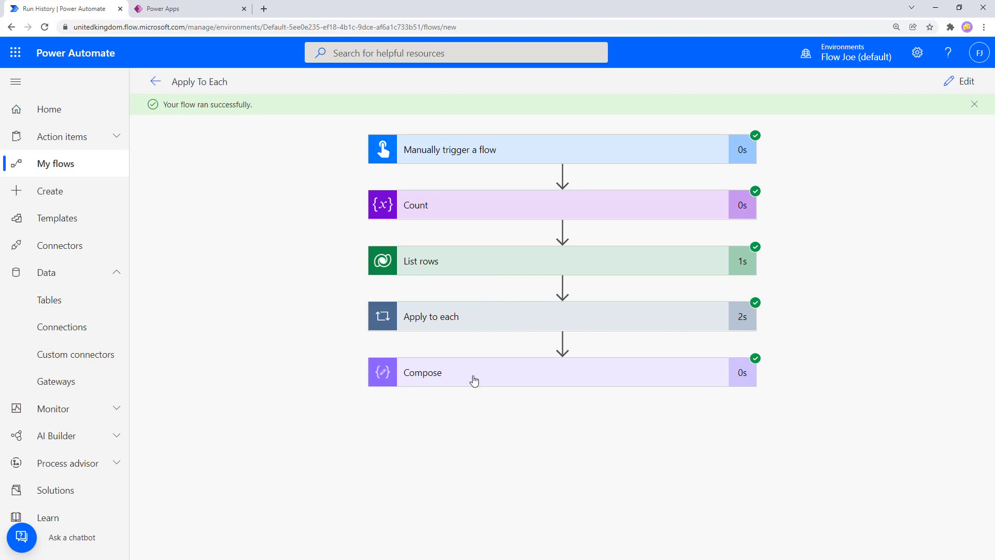
Expand the run's loop to see four iterations and compare with the Cats data in Power Apps.
left_click(474, 379)
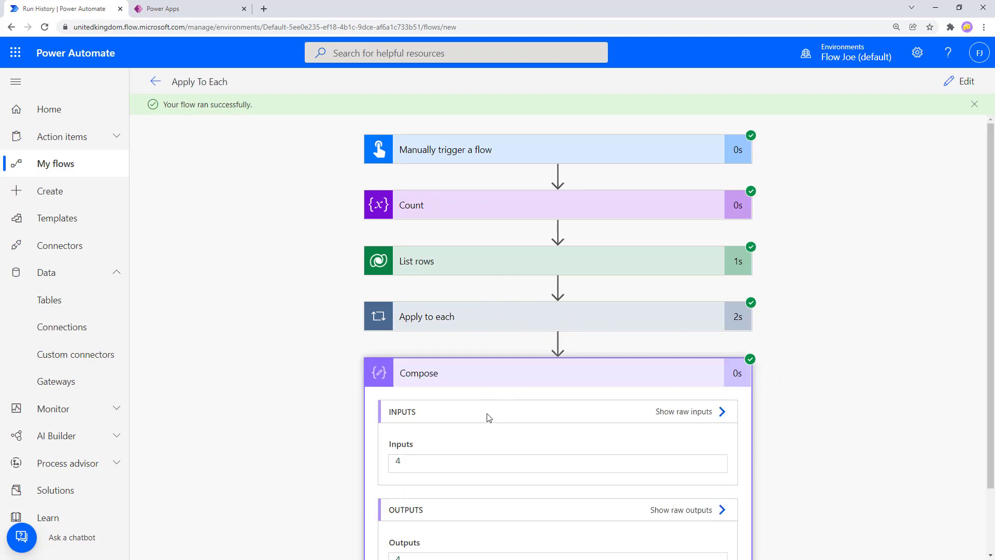
scroll(470, 446, "down", 1)
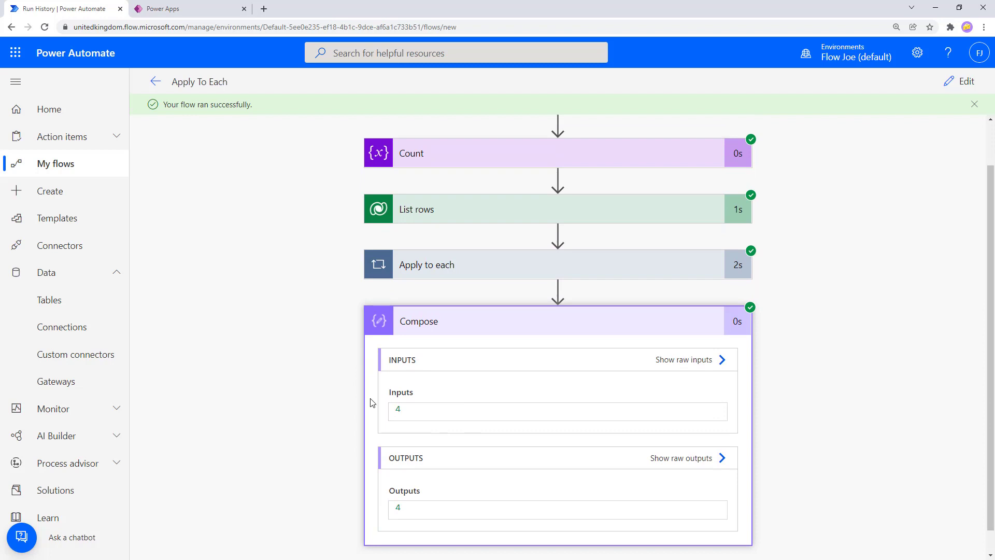
left_click(187, 10)
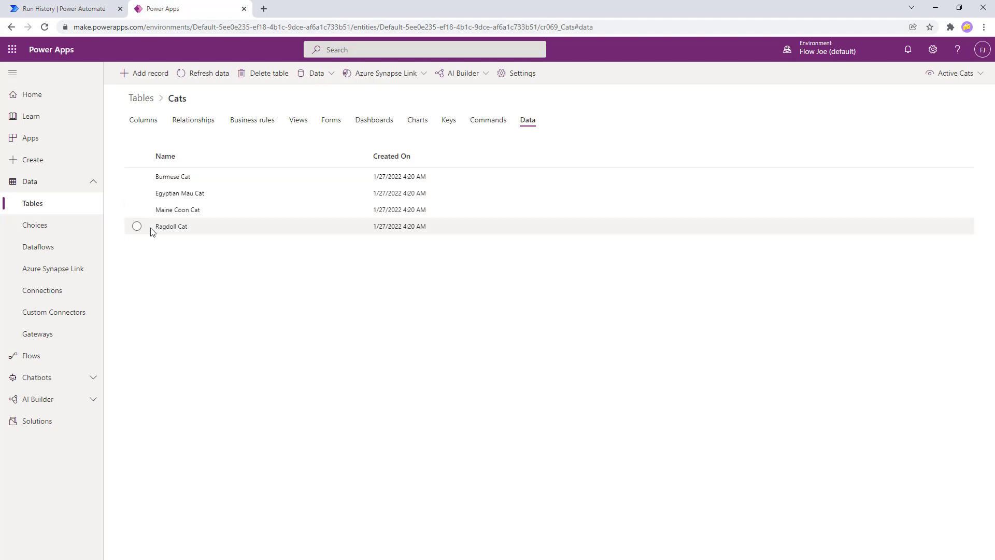
left_click(66, 8)
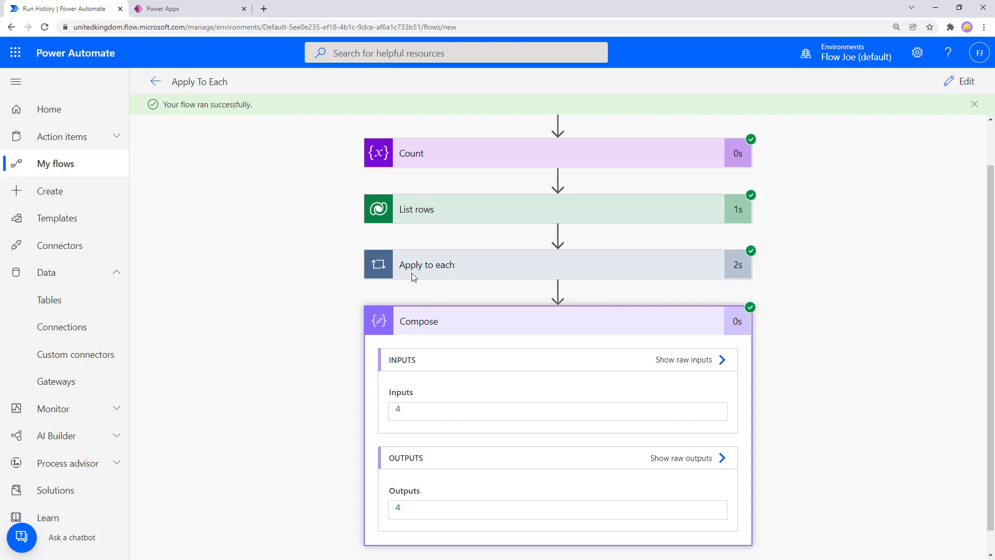
left_click(444, 268)
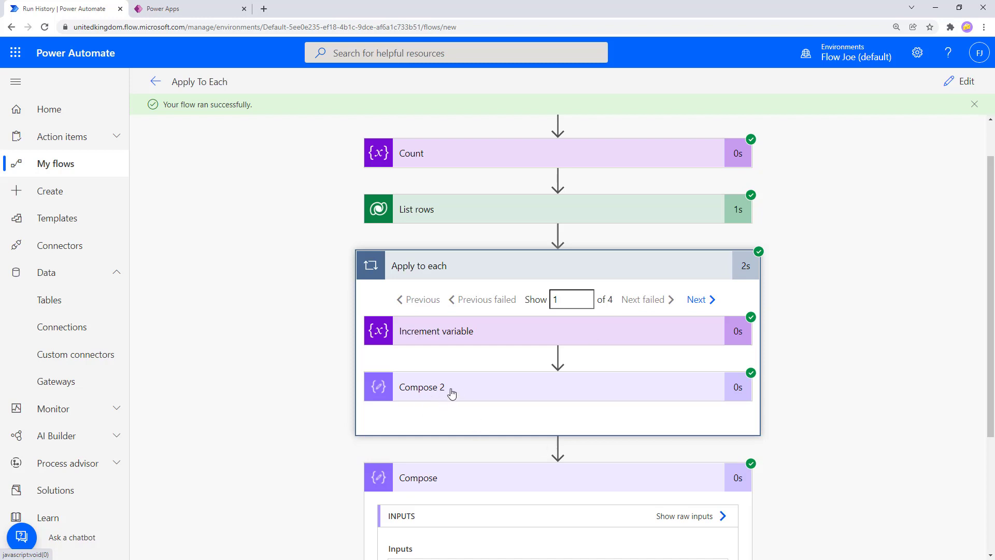
left_click(235, 7)
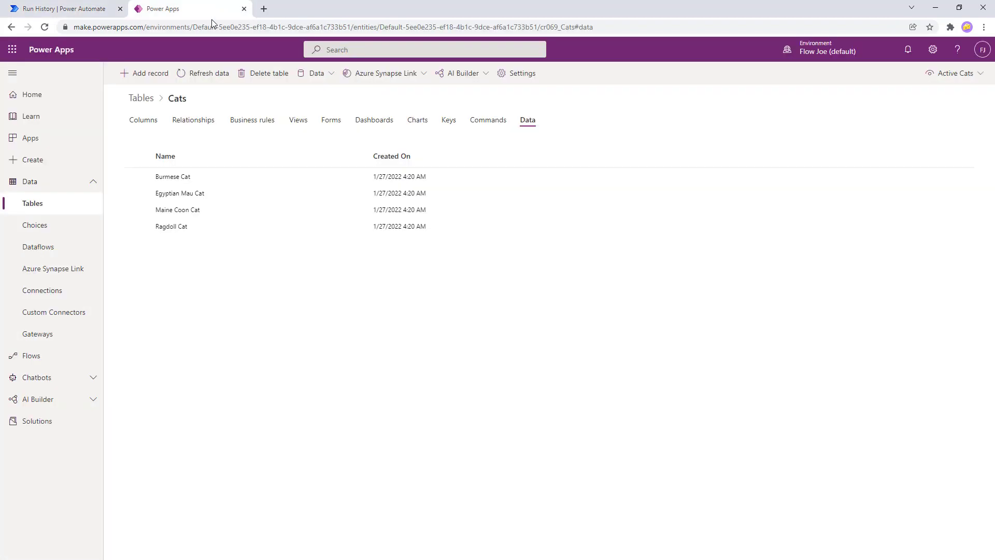
Examine Compose 2's iteration 1 cat record JSON down to cr069_name, then return to editing.
left_click(91, 12)
left_click(449, 389)
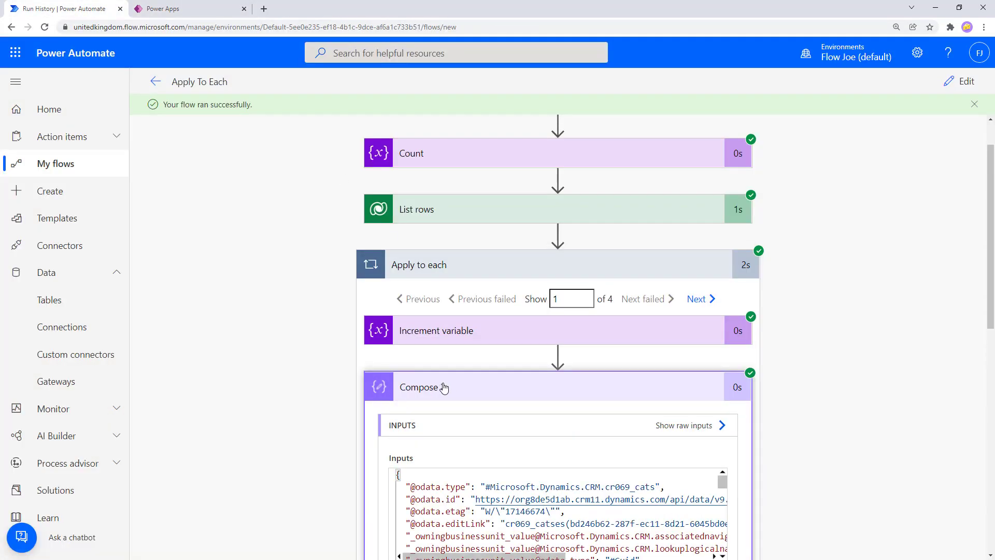
scroll(449, 389, "down", 3)
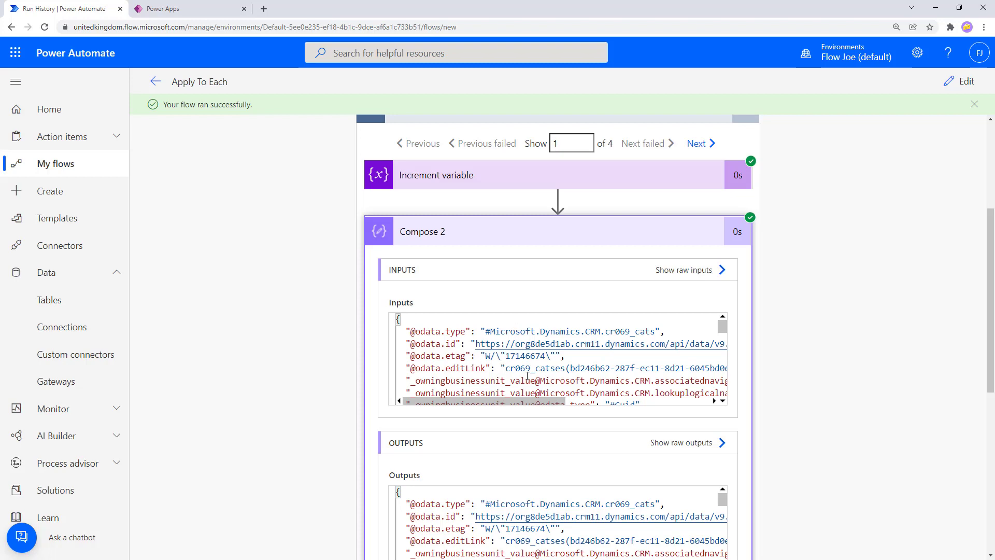
scroll(527, 376, "down", 8)
scroll(527, 370, "down", 10)
scroll(466, 357, "down", 10)
scroll(506, 368, "up", 10)
scroll(508, 362, "down", 2)
scroll(493, 351, "up", 2)
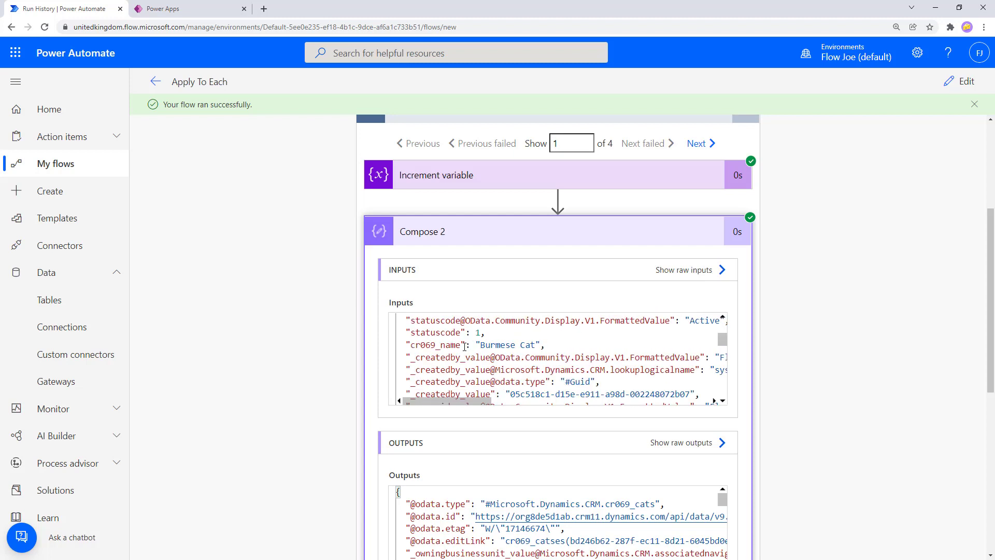
left_click_drag(460, 344, 411, 345)
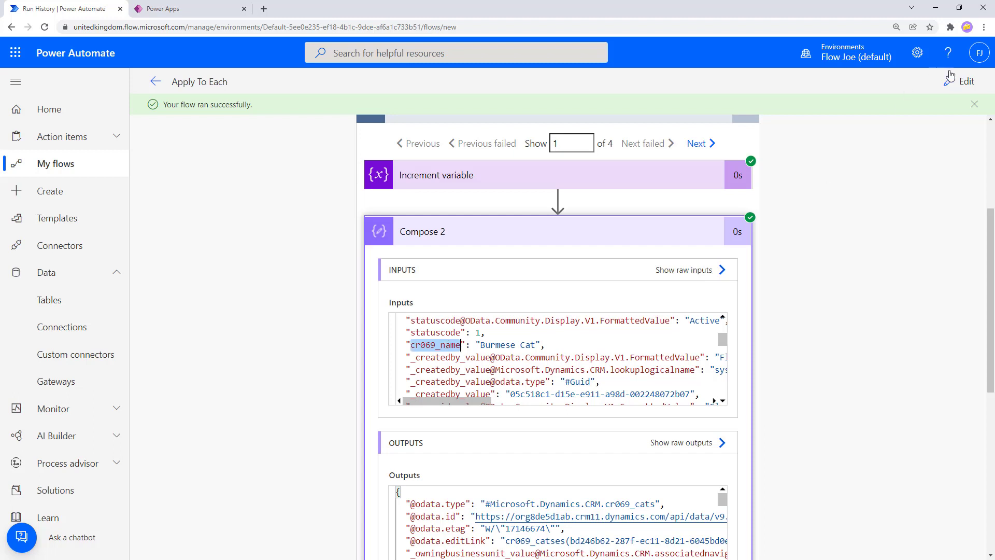
left_click(969, 88)
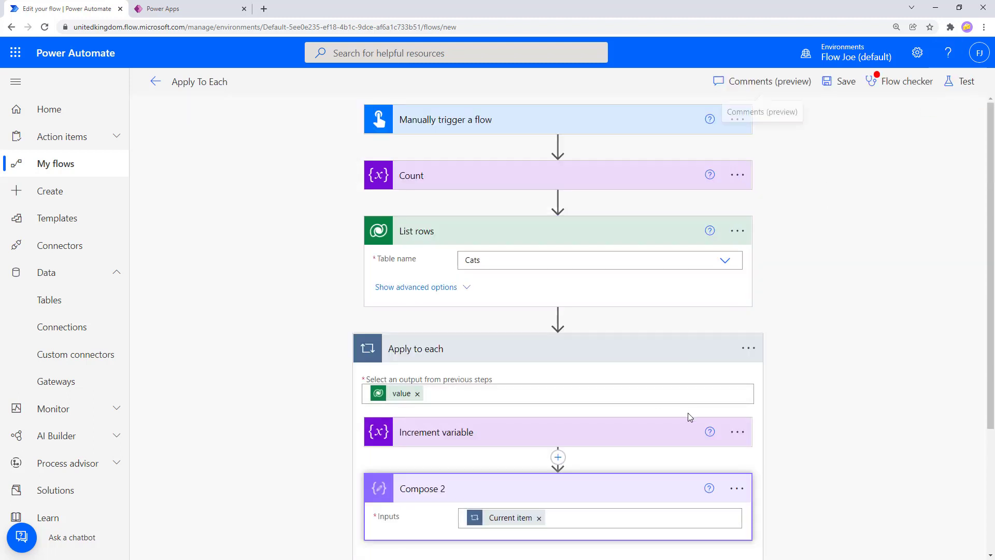
Replace Compose 2's Current item input with the List rows Name field.
left_click(539, 518)
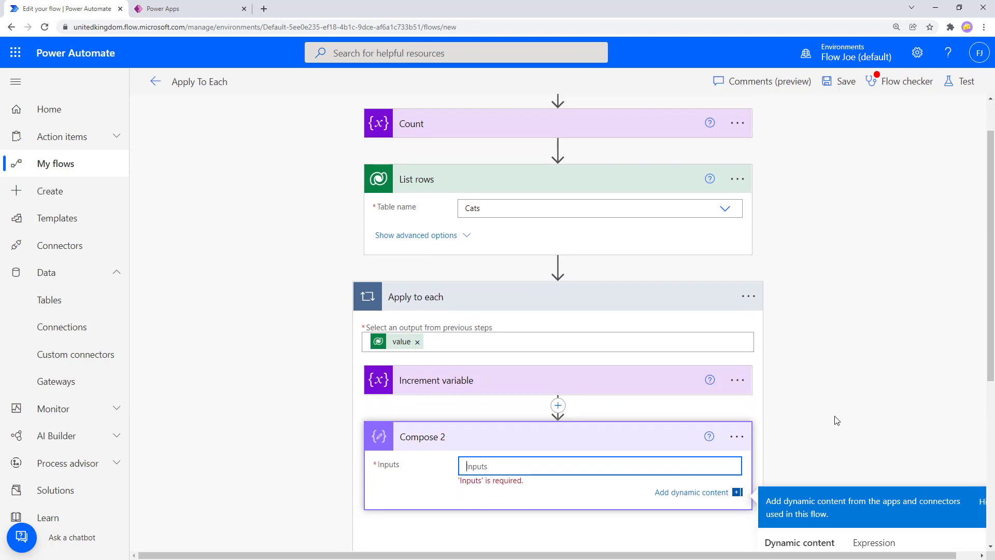
scroll(835, 421, "down", 4)
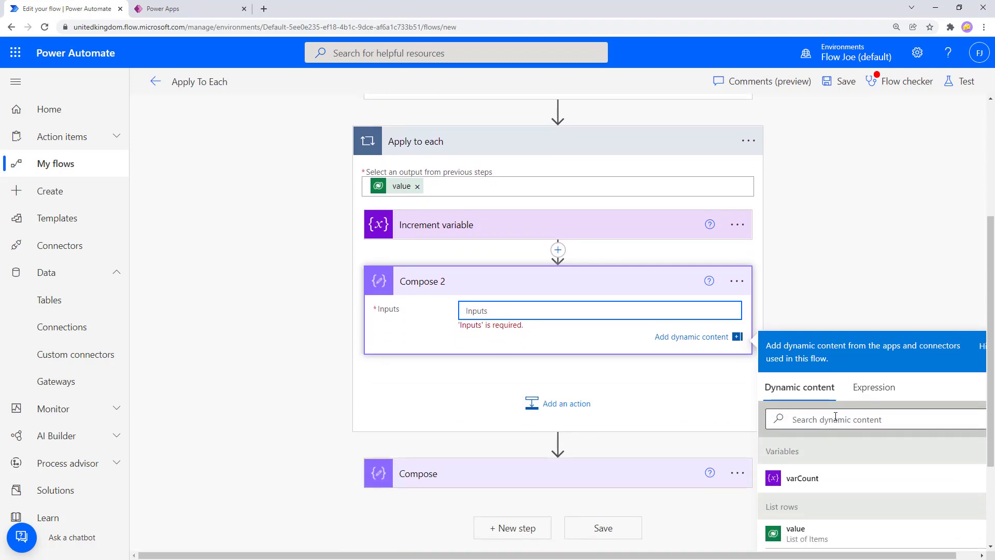
scroll(831, 462, "down", 3)
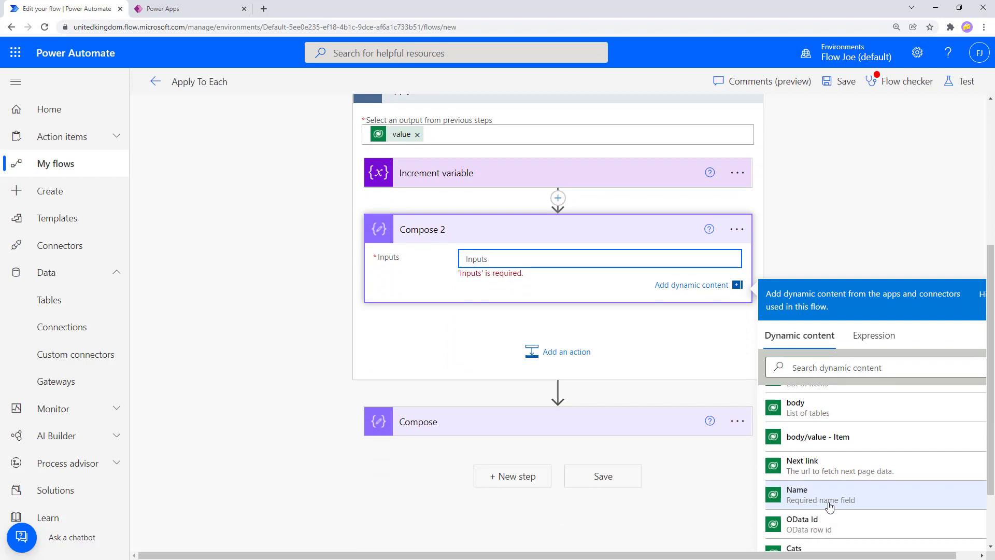
scroll(806, 506, "up", 3)
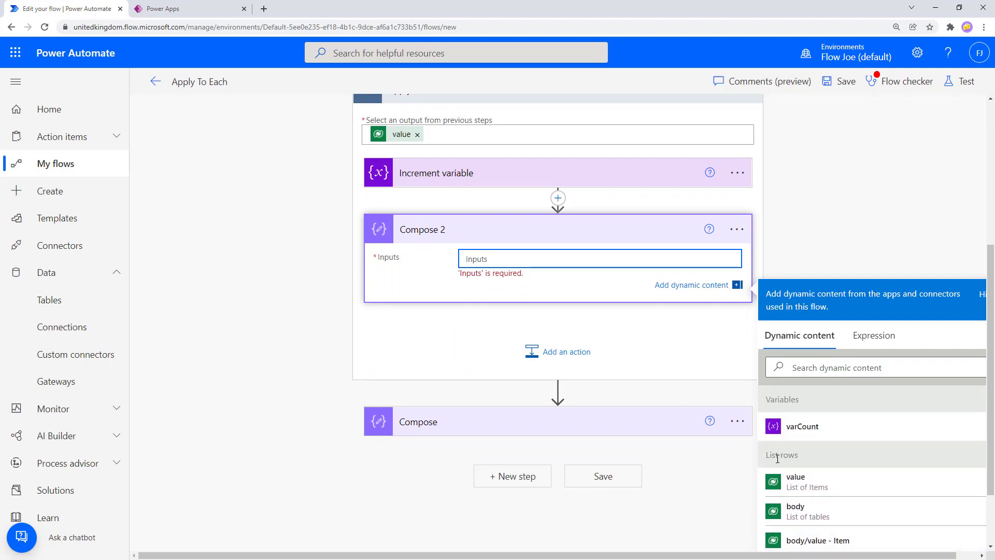
scroll(798, 461, "down", 3)
scroll(796, 466, "up", 2)
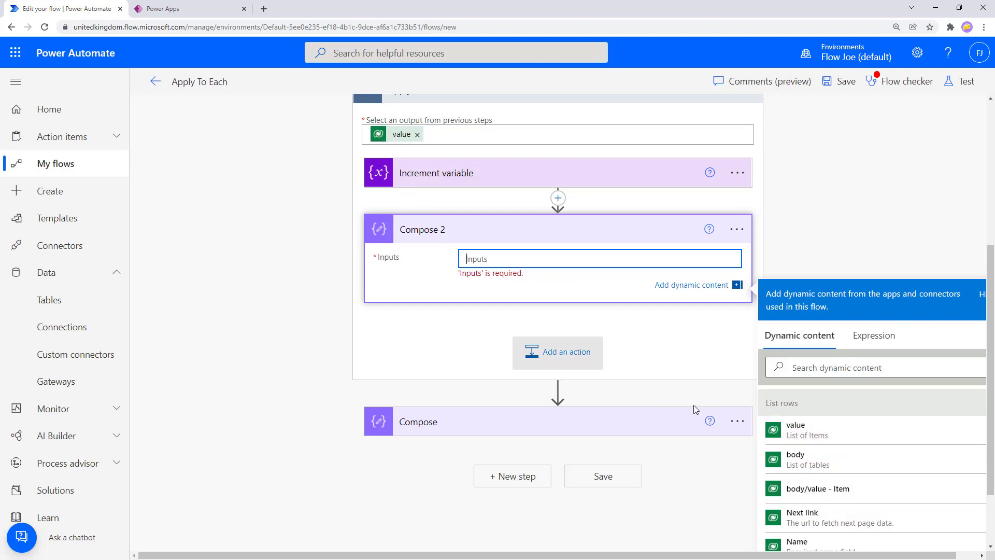
scroll(822, 500, "down", 1)
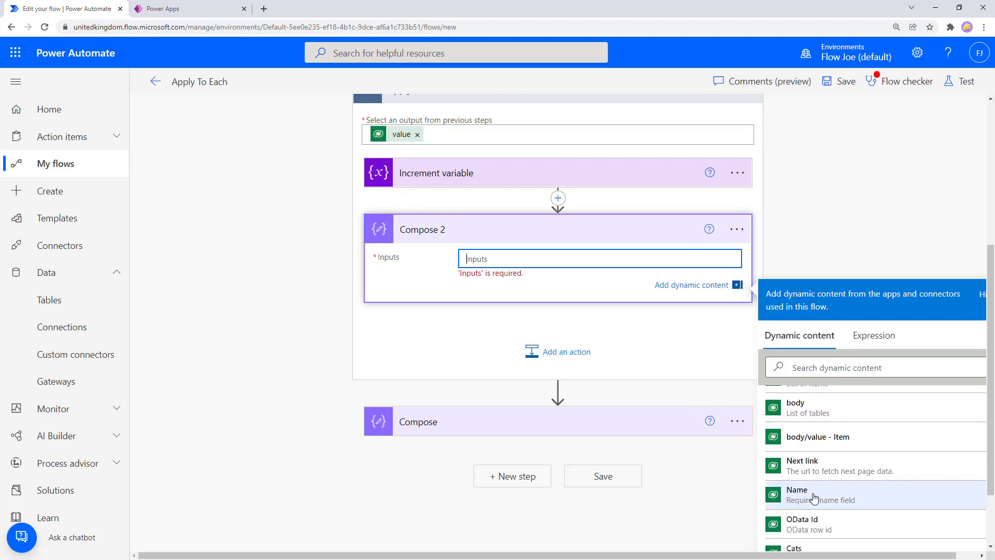
left_click(798, 498)
scroll(666, 444, "up", 3)
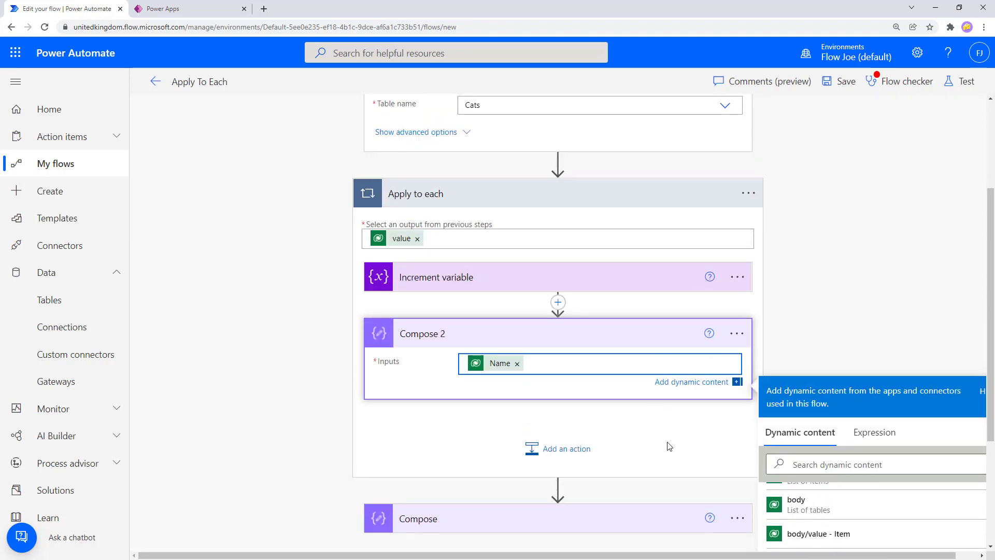
left_click(965, 82)
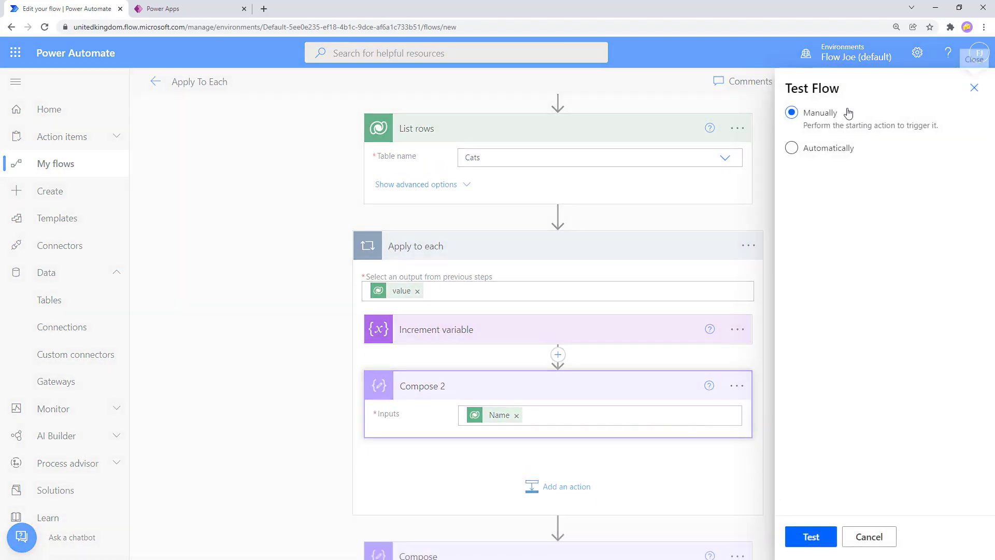
Test the flow manually, run it, and view the successful run.
left_click(812, 537)
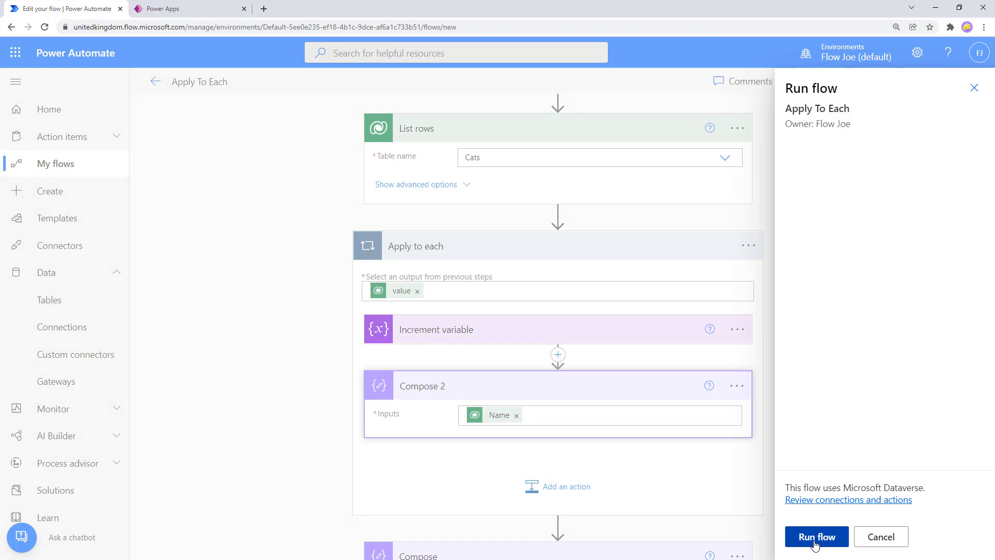
left_click(813, 539)
left_click(812, 537)
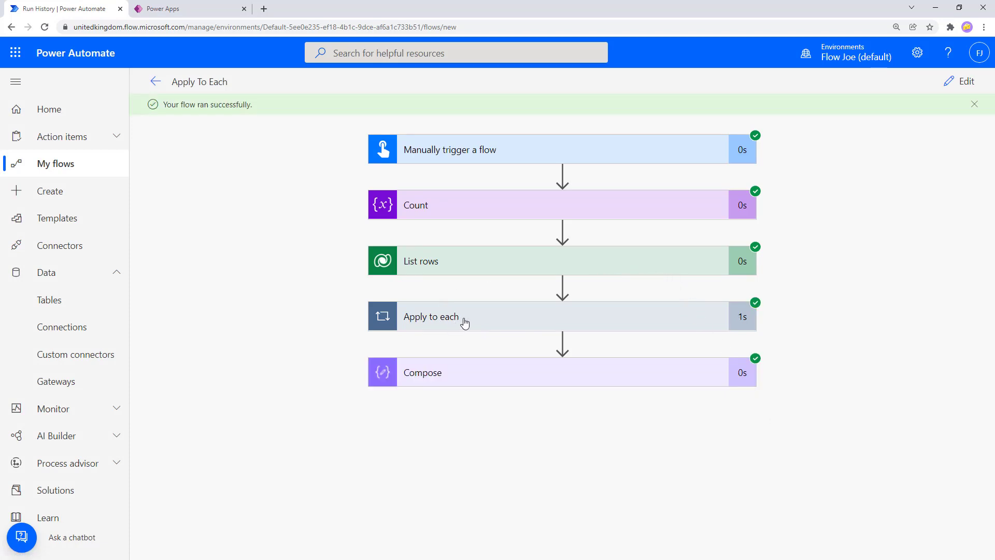
Expand Apply to each and Compose 2 to confirm iteration 1 outputs Burmese Cat.
left_click(464, 323)
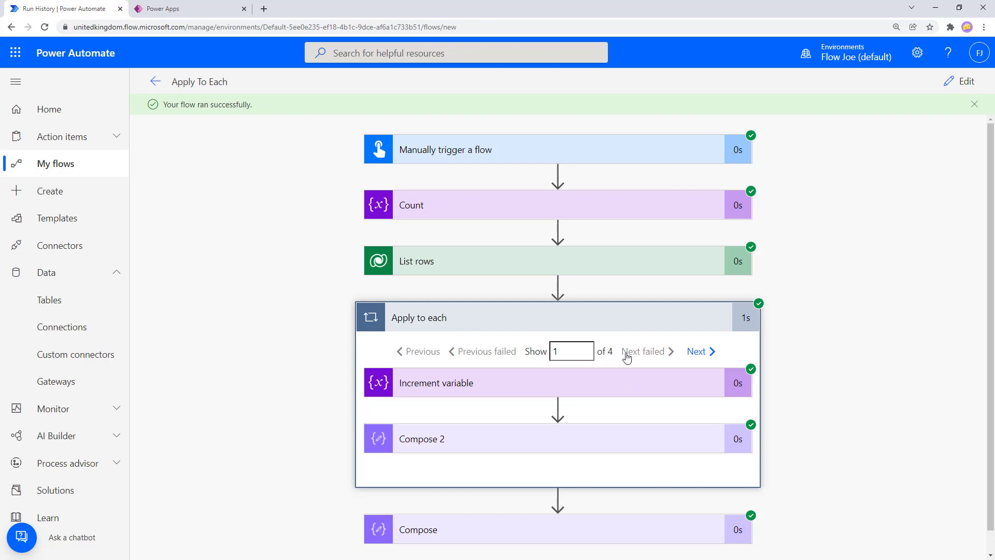
left_click(463, 449)
triple_click(442, 530)
Compare with the Cats table, then advance to iteration 2 showing Egyptian Mau Cat.
left_click(184, 10)
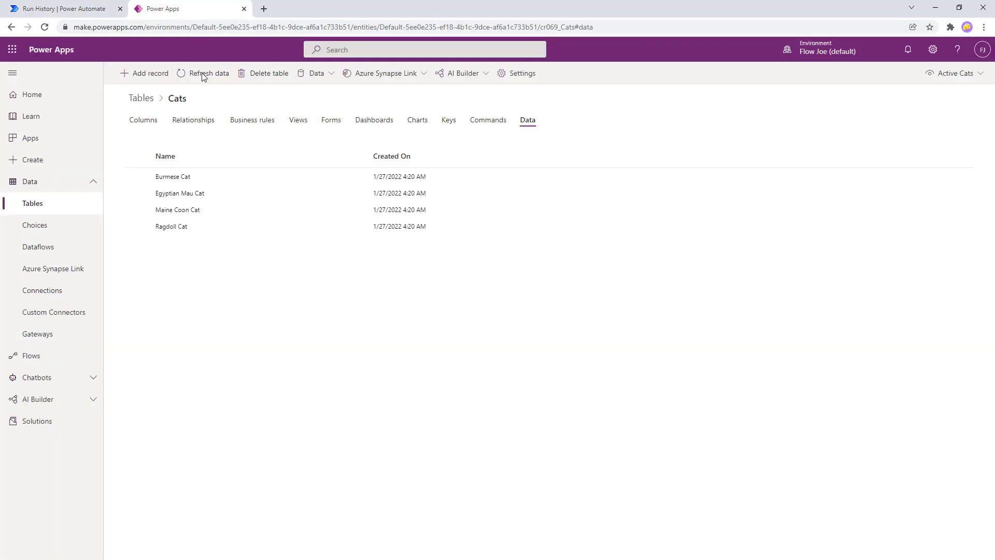
left_click(82, 12)
left_click(695, 351)
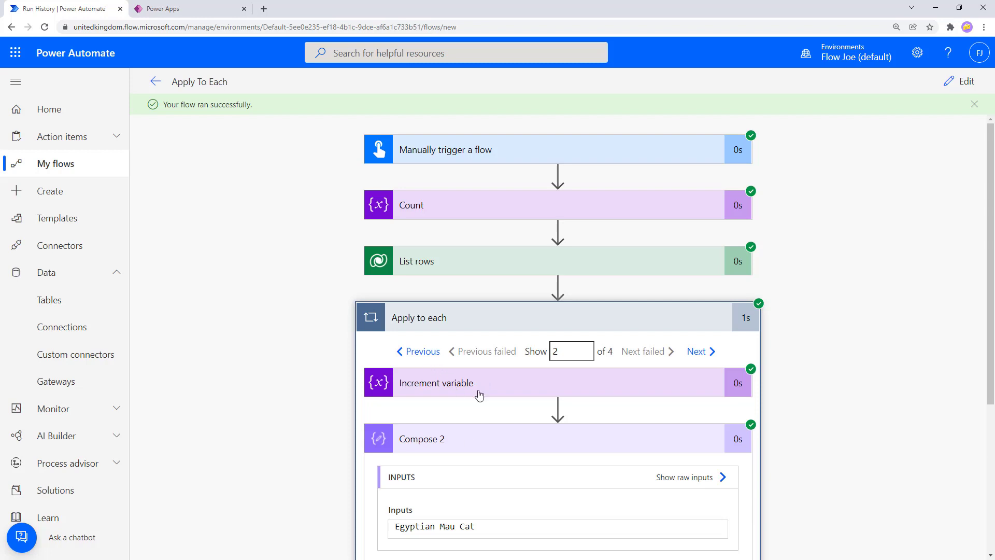
scroll(465, 488, "down", 1)
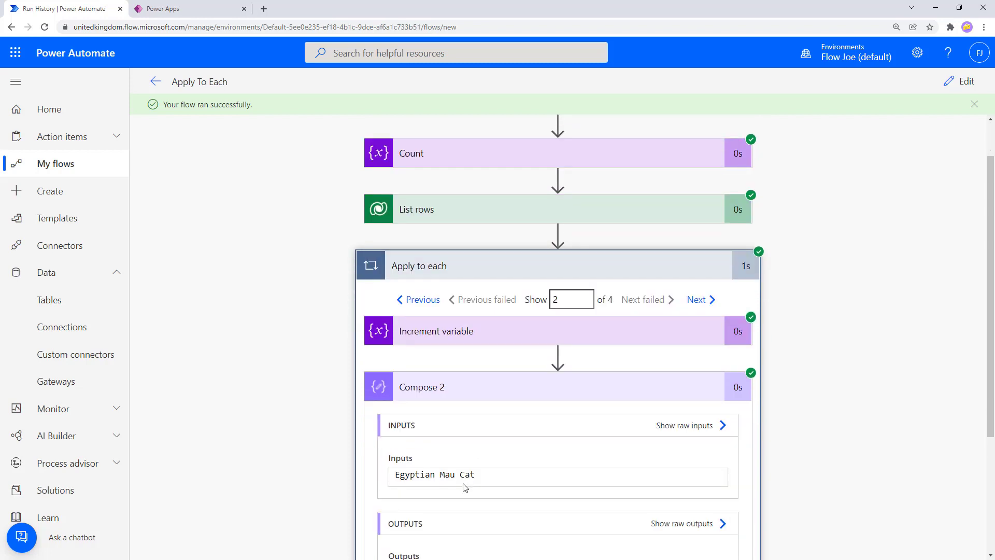
scroll(463, 487, "down", 2)
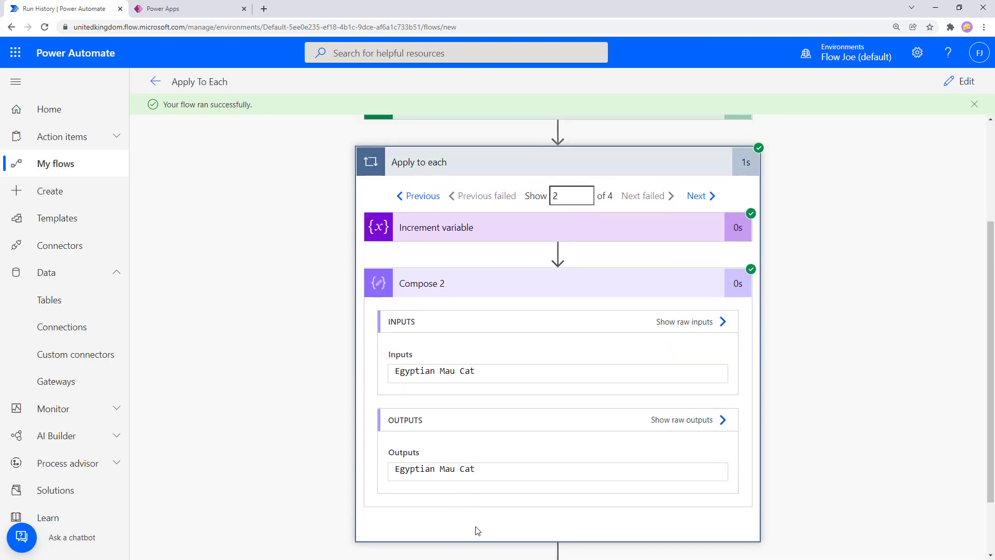
scroll(490, 516, "up", 3)
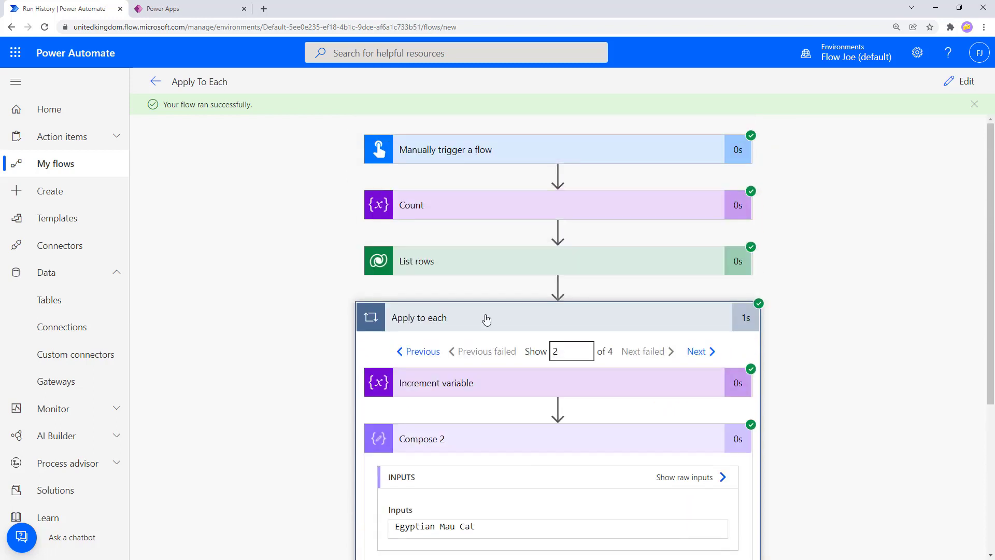
scroll(482, 468, "down", 4)
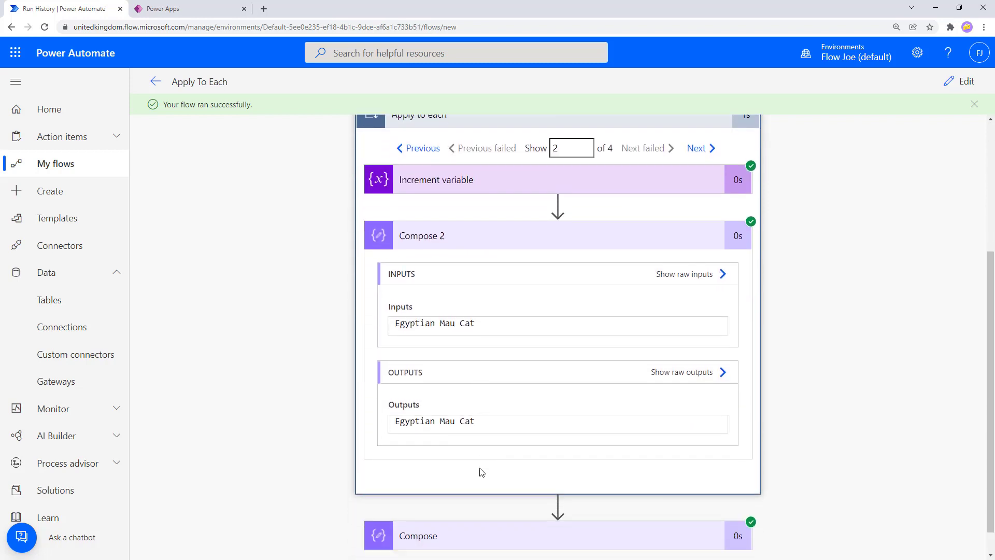
scroll(456, 484, "up", 1)
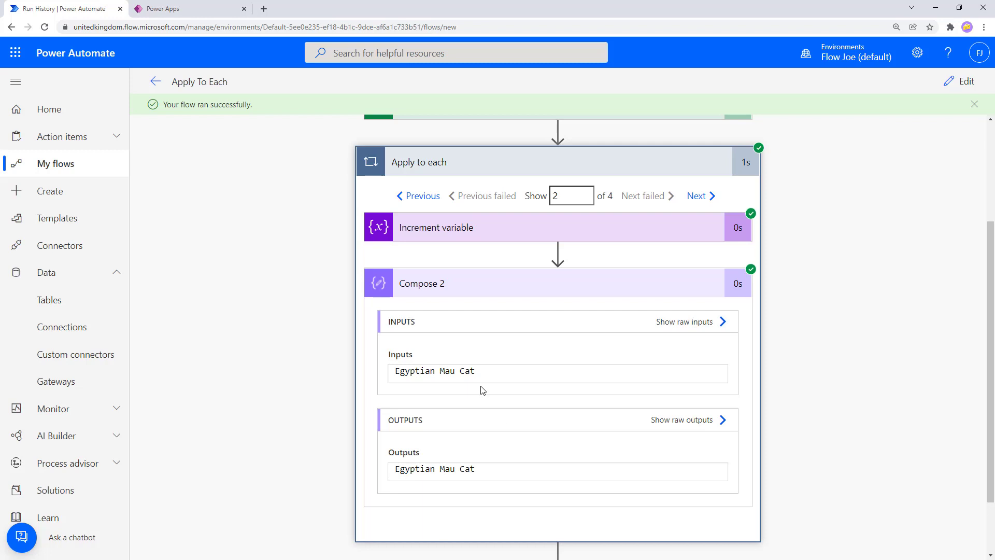
left_click_drag(488, 375, 395, 374)
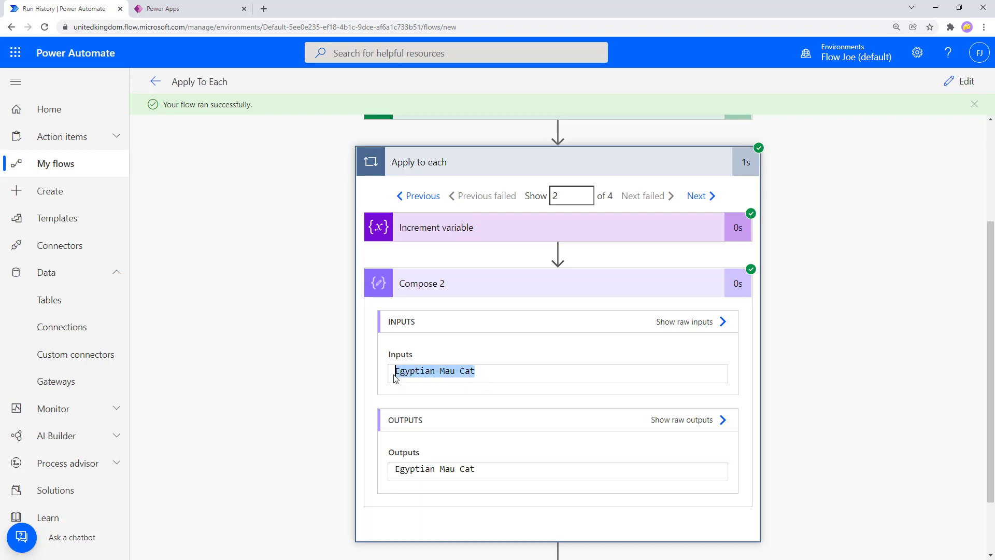